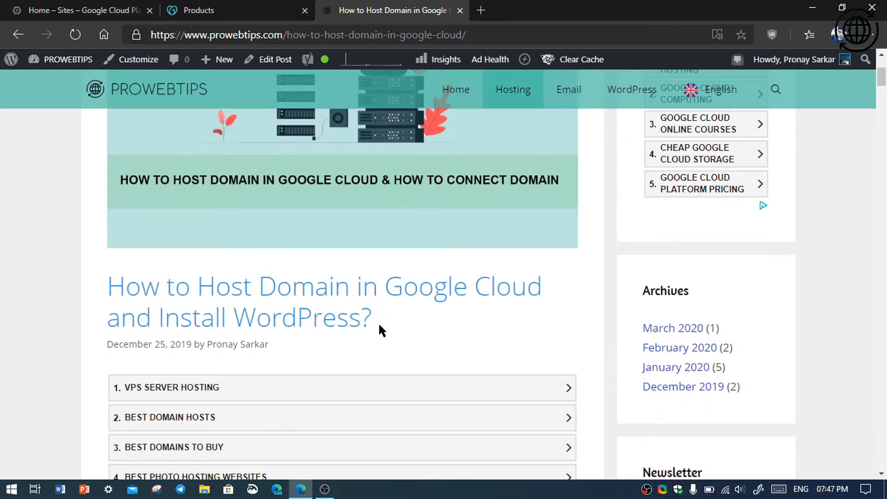
{"action": "scroll", "coordinate": [378, 319], "scroll_direction": "up", "scroll_amount": 5}
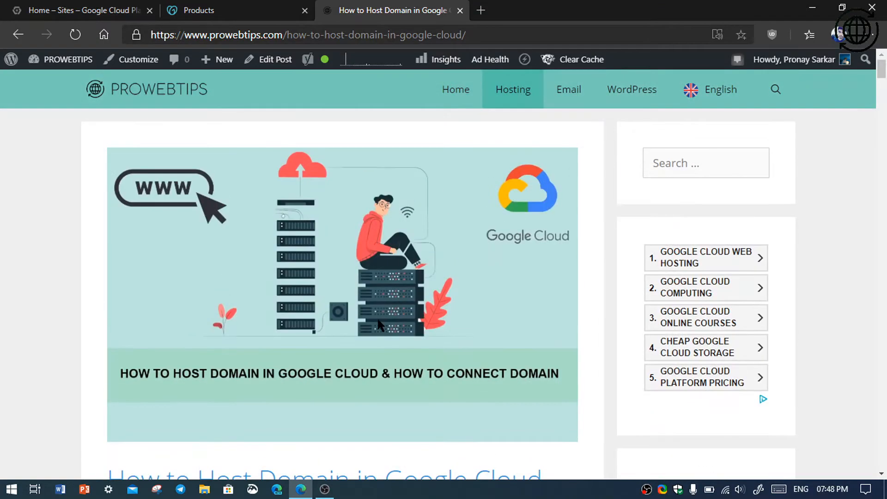
{"action": "scroll", "coordinate": [377, 317], "scroll_direction": "down", "scroll_amount": 1}
{"action": "scroll", "coordinate": [377, 312], "scroll_direction": "down", "scroll_amount": 2}
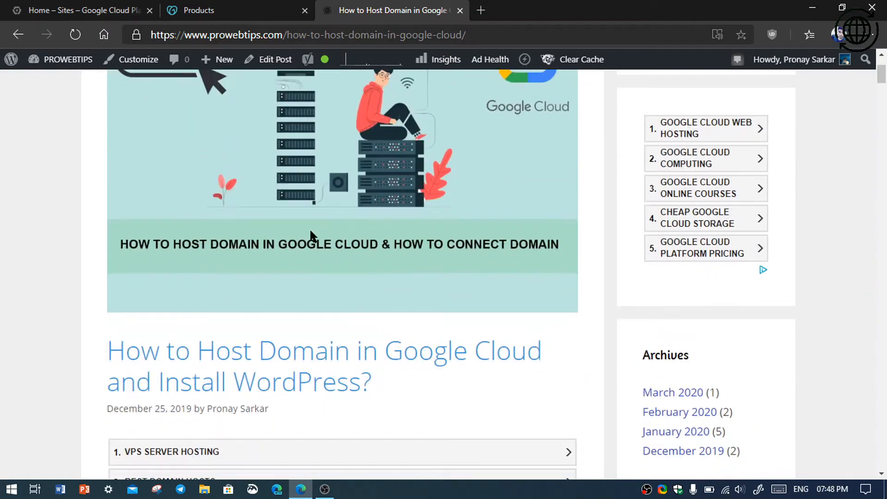
Switch to the Google Cloud Platform console and search its Marketplace for "wordpress"
{"action": "left_click", "coordinate": [99, 11]}
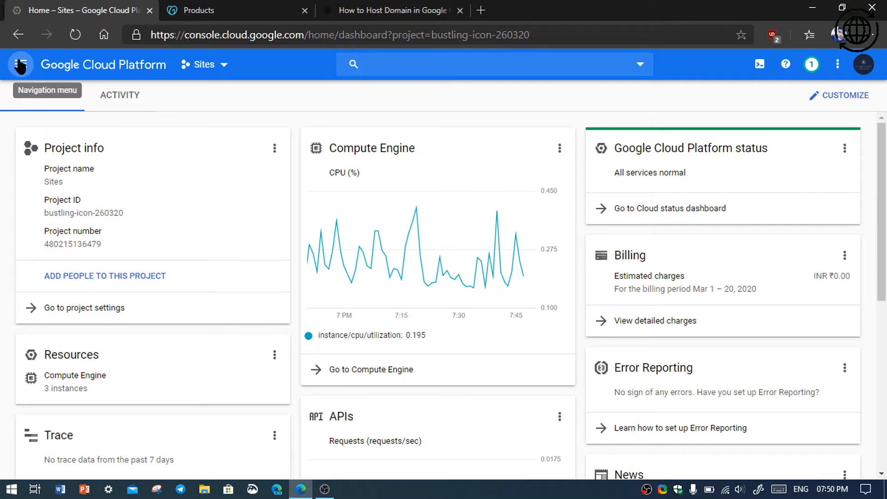
{"action": "left_click", "coordinate": [21, 64]}
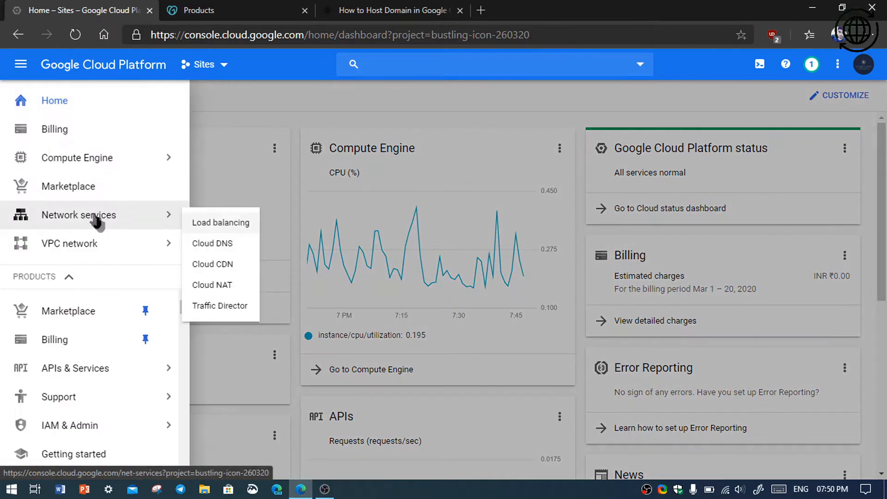
{"action": "left_click", "coordinate": [89, 191]}
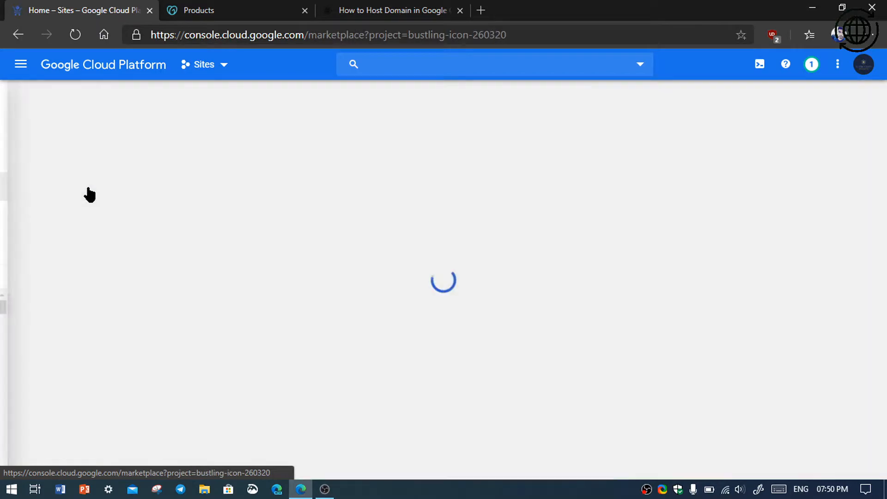
{"action": "left_click", "coordinate": [331, 204]}
{"action": "type", "text": "wo"}
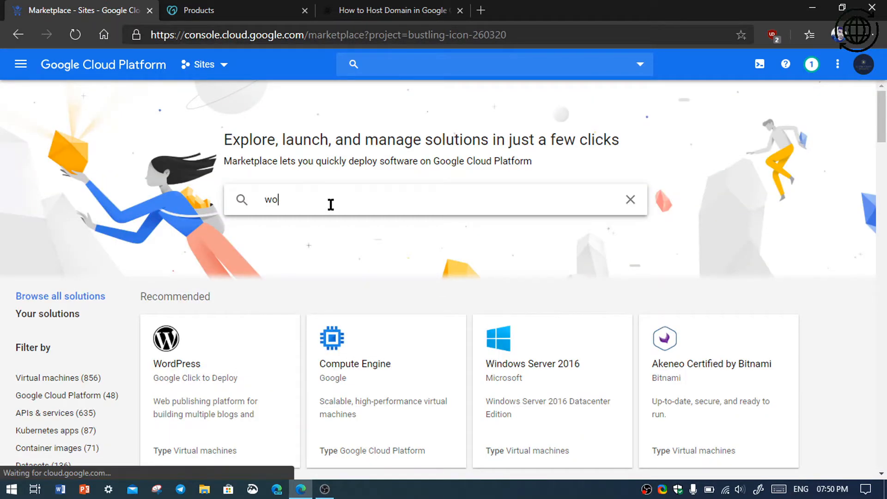
{"action": "type", "text": "rdpre"}
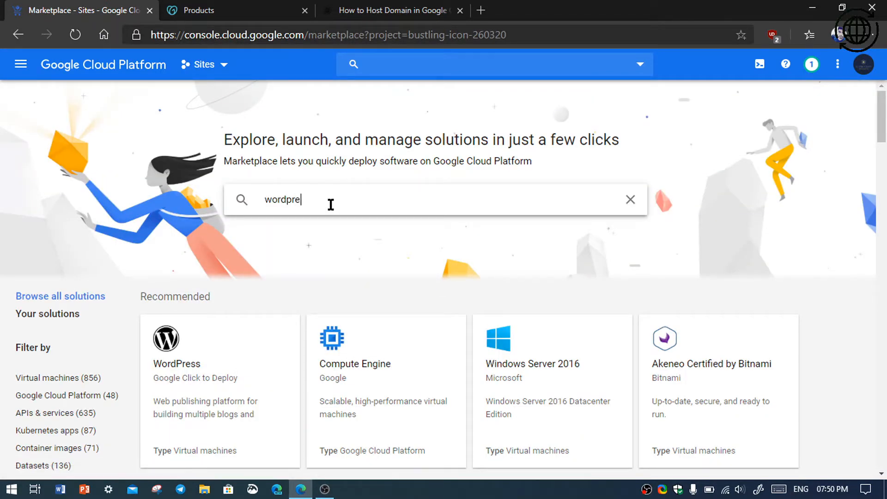
{"action": "key", "text": "Return"}
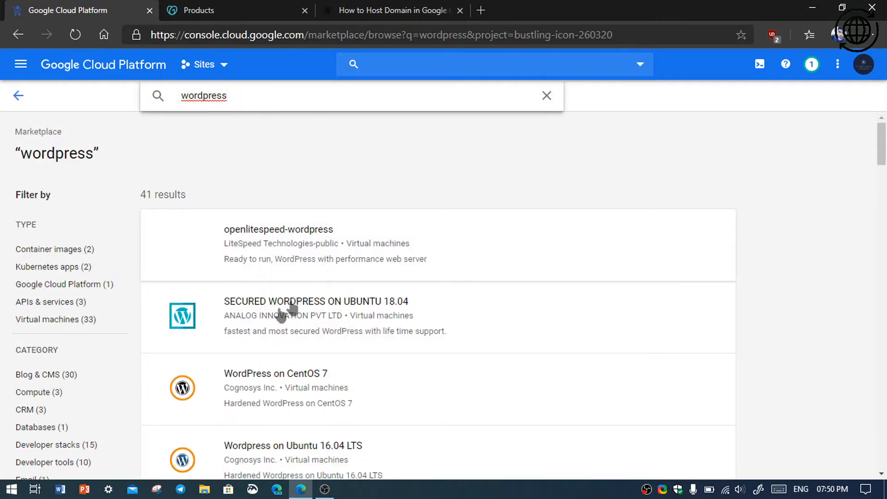
Launch the Marketplace solution WordPress Certified by Bitnami and Automattic to start configuring a new deployment
{"action": "scroll", "coordinate": [287, 311], "scroll_direction": "down", "scroll_amount": 10}
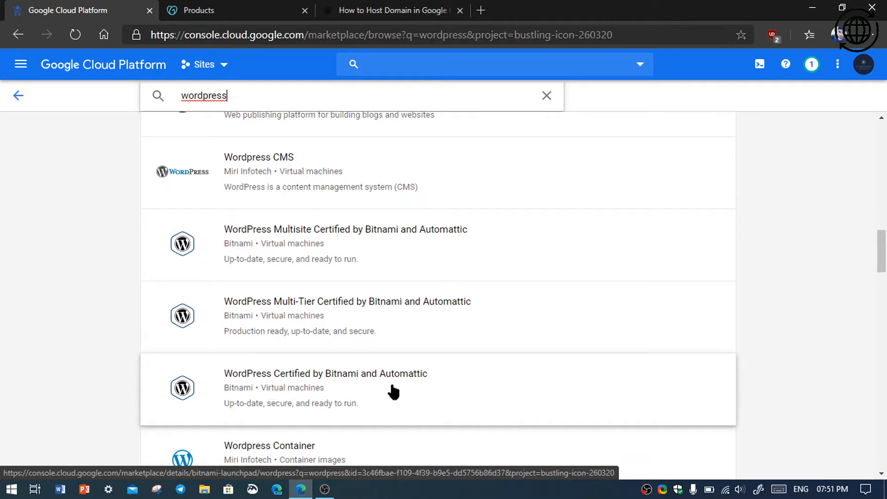
{"action": "left_click", "coordinate": [326, 376]}
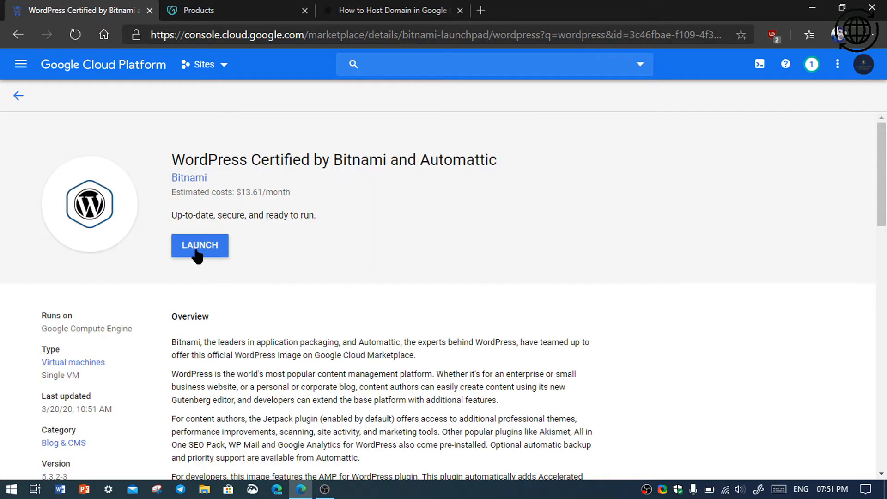
{"action": "left_click", "coordinate": [197, 253]}
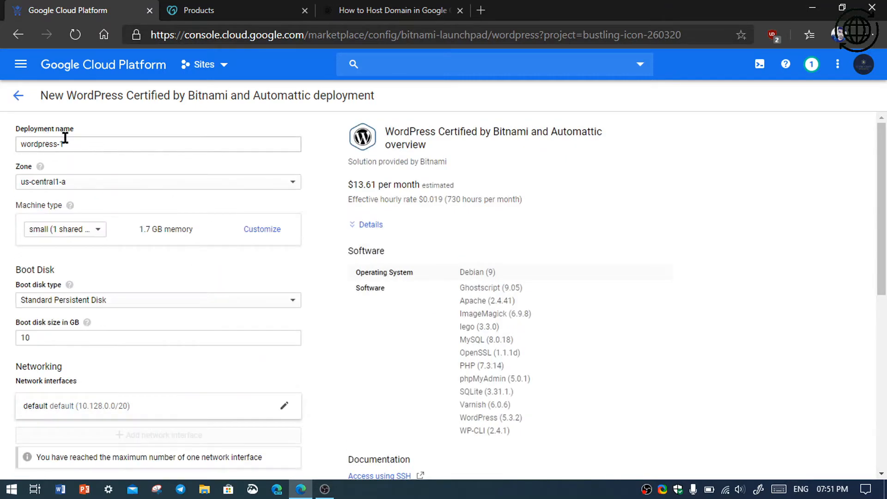
Name the WordPress deployment wpthemeinc-vm
{"action": "left_click_drag", "start_coordinate": [75, 147], "coordinate": [5, 160]}
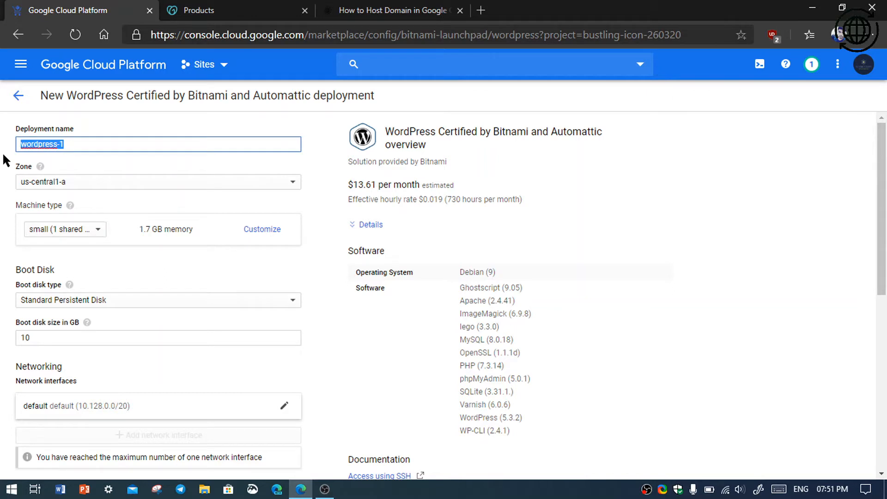
{"action": "type", "text": "wp"}
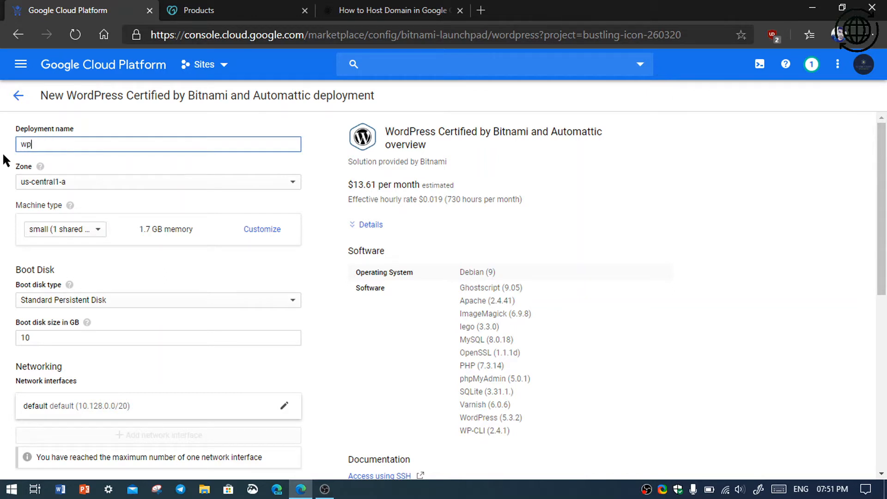
{"action": "type", "text": "themeinc-vm"}
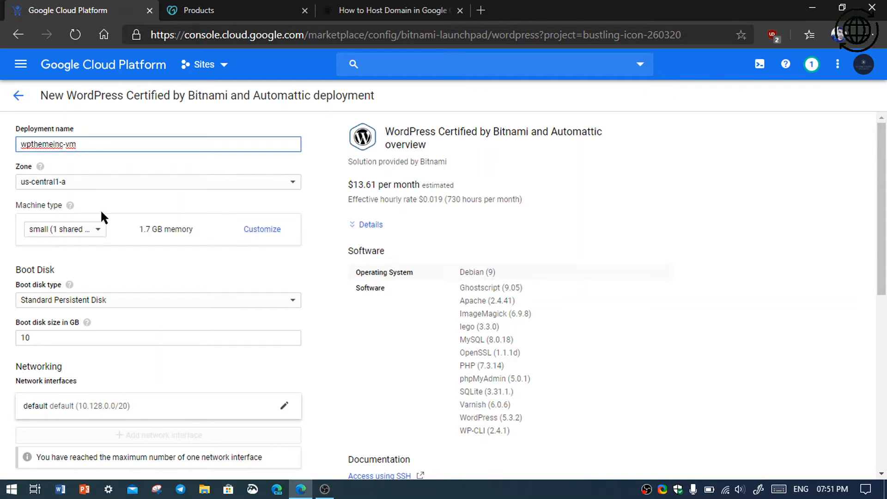
Set the machine type to micro with 1 shared vCPU and 0.6 GB memory, and deploy the WordPress solution
{"action": "left_click", "coordinate": [257, 231]}
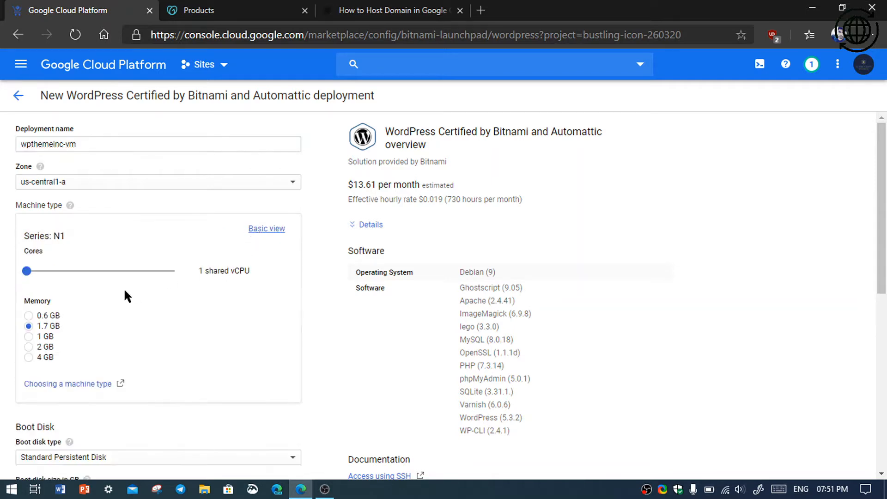
{"action": "left_click", "coordinate": [278, 230]}
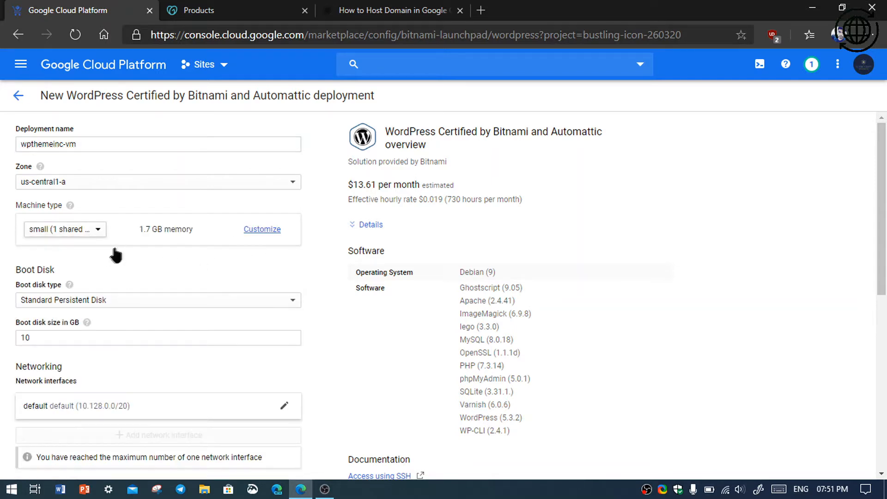
{"action": "left_click", "coordinate": [95, 229]}
{"action": "left_click", "coordinate": [83, 131]}
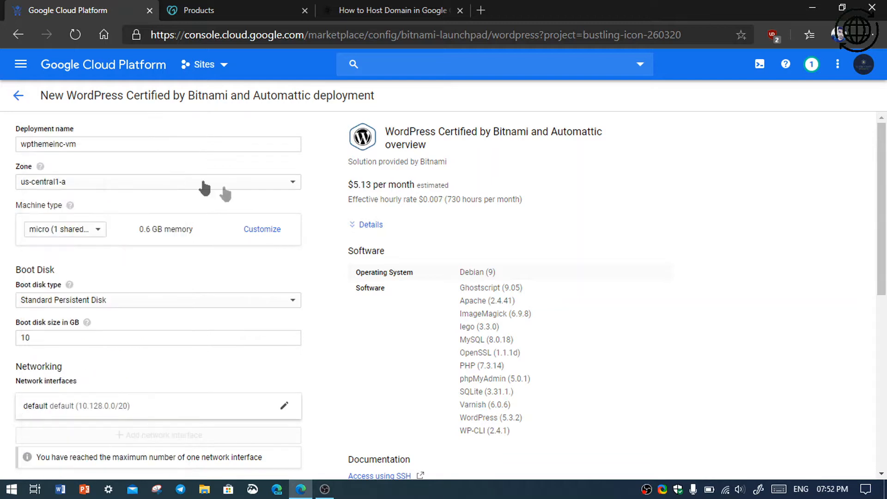
{"action": "double_click", "coordinate": [350, 184]}
{"action": "scroll", "coordinate": [192, 257], "scroll_direction": "down", "scroll_amount": 10}
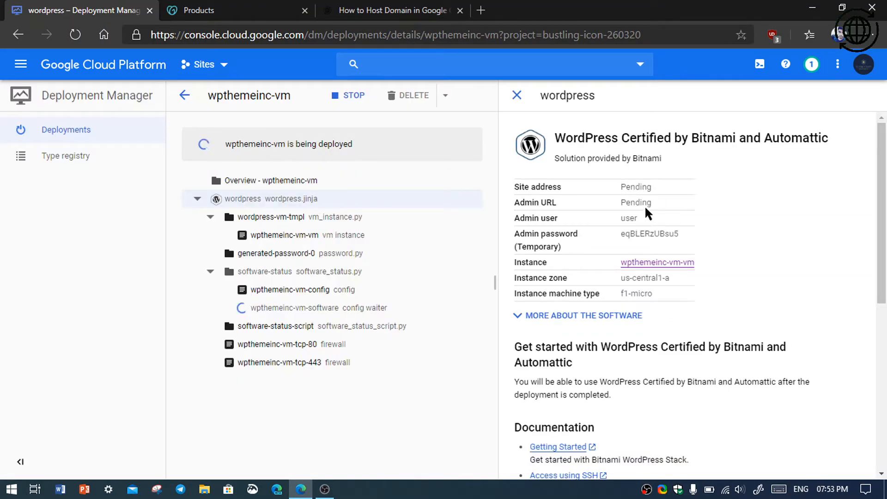
Open the list of the VPC network's external IP addresses and find the one used by wpthemeinc-vm-vm
{"action": "left_click", "coordinate": [19, 69]}
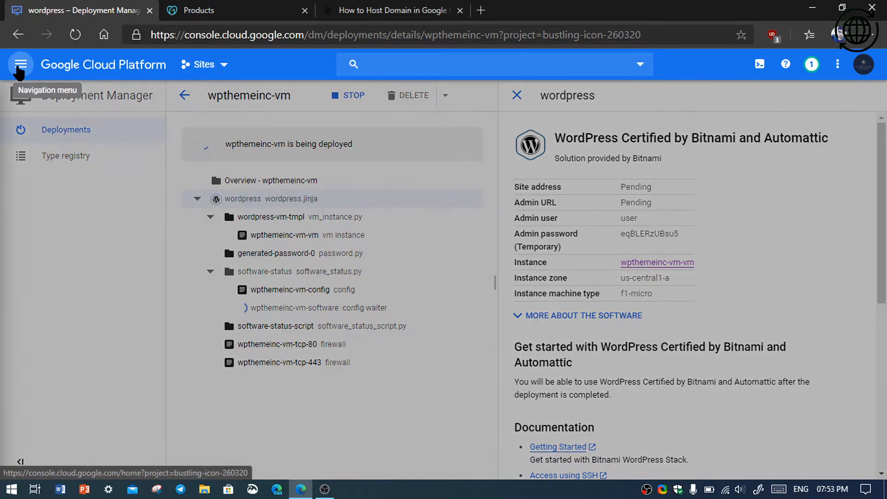
{"action": "mouse_move", "coordinate": [107, 249]}
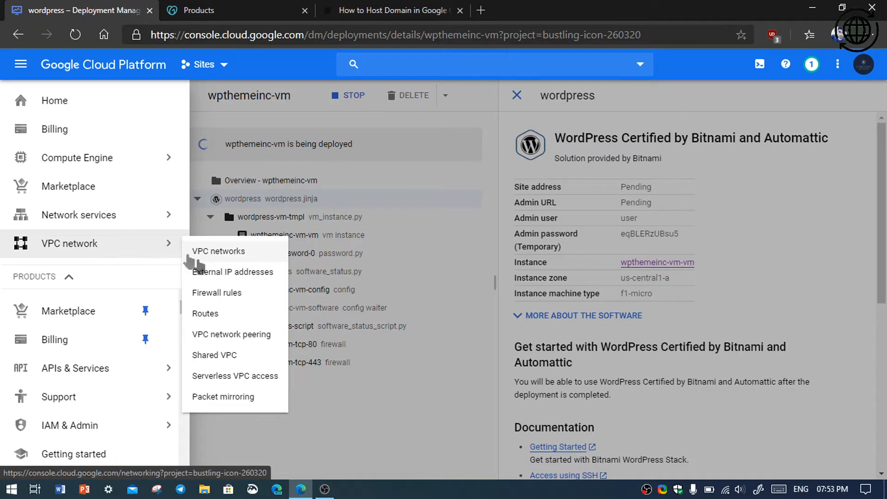
{"action": "left_click", "coordinate": [224, 275]}
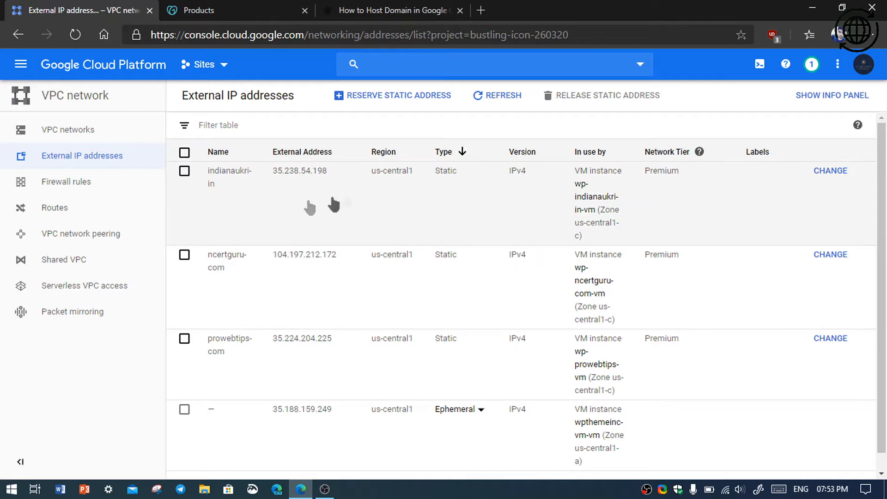
{"action": "scroll", "coordinate": [370, 323], "scroll_direction": "down", "scroll_amount": 1}
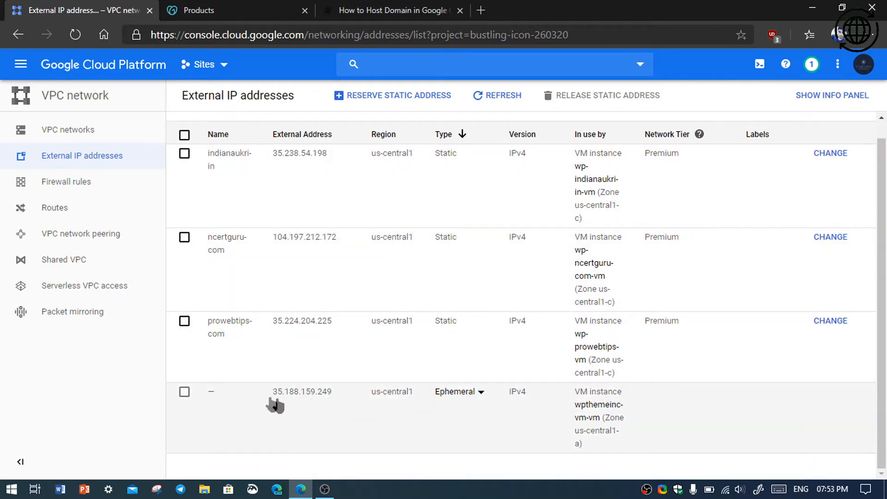
Change the external IP address of wpthemeinc-vm-vm to static, reserving it under the name wpthemeinc-com
{"action": "left_click", "coordinate": [462, 391]}
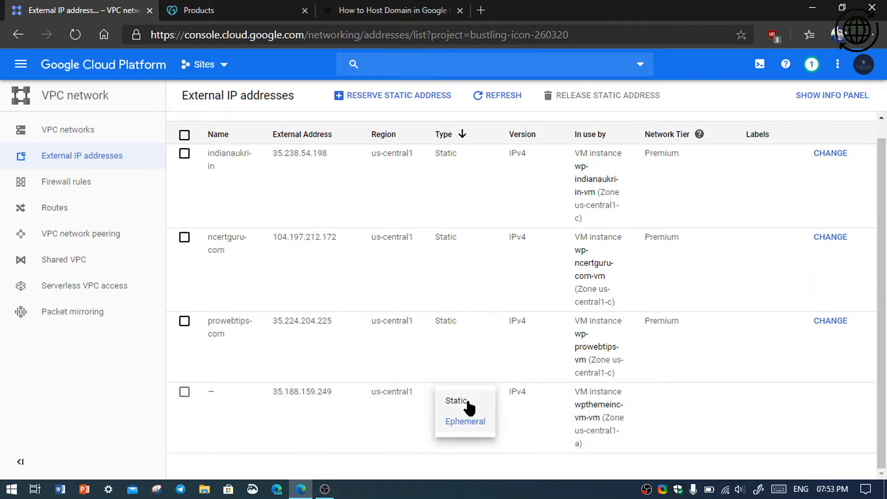
{"action": "left_click", "coordinate": [399, 427]}
{"action": "left_click", "coordinate": [459, 402]}
{"action": "left_click", "coordinate": [456, 400]}
{"action": "type", "text": "inc"}
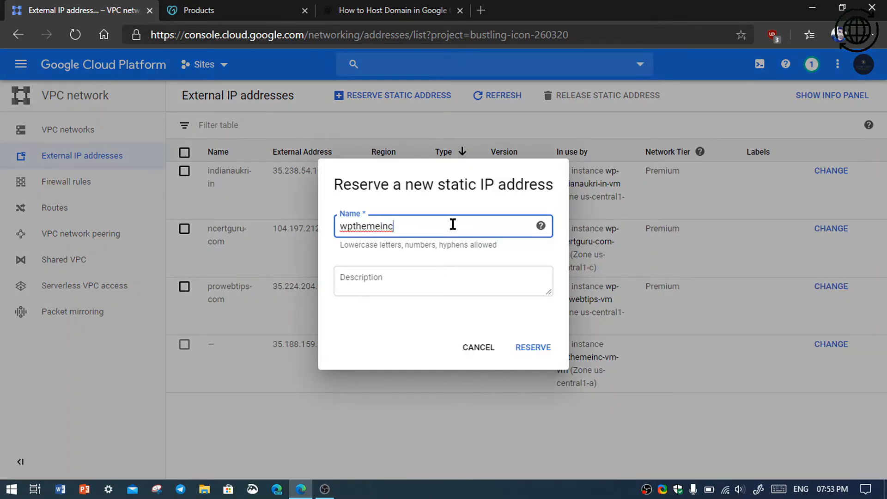
{"action": "type", "text": "-co"}
{"action": "left_click", "coordinate": [527, 349]}
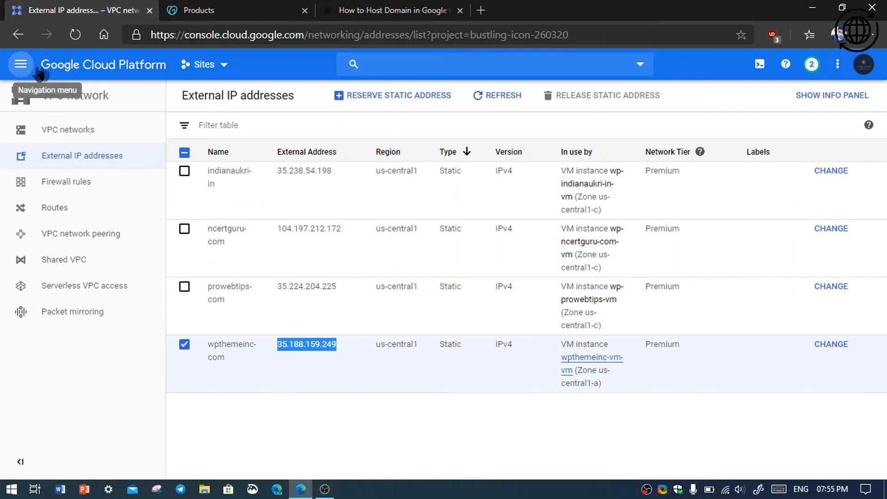
Create a public Cloud DNS zone named wpthemeinc with the DNS name wpthemeinc.com
{"action": "left_click", "coordinate": [20, 64]}
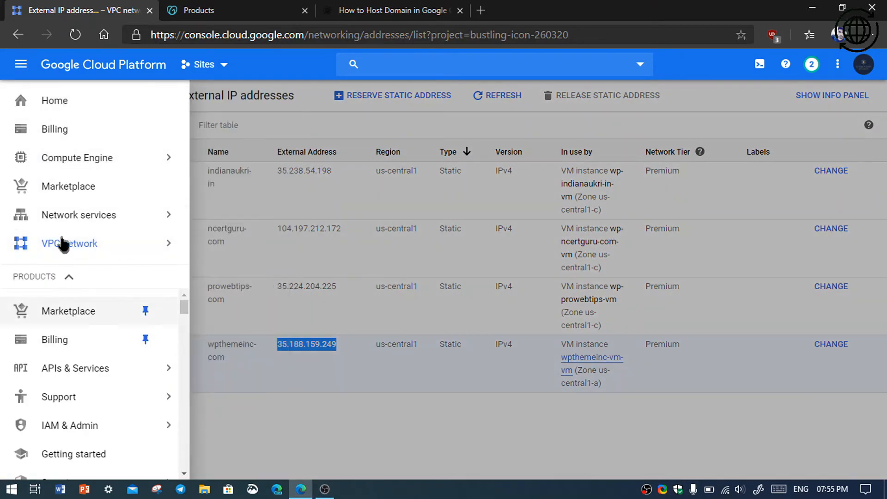
{"action": "mouse_move", "coordinate": [123, 223]}
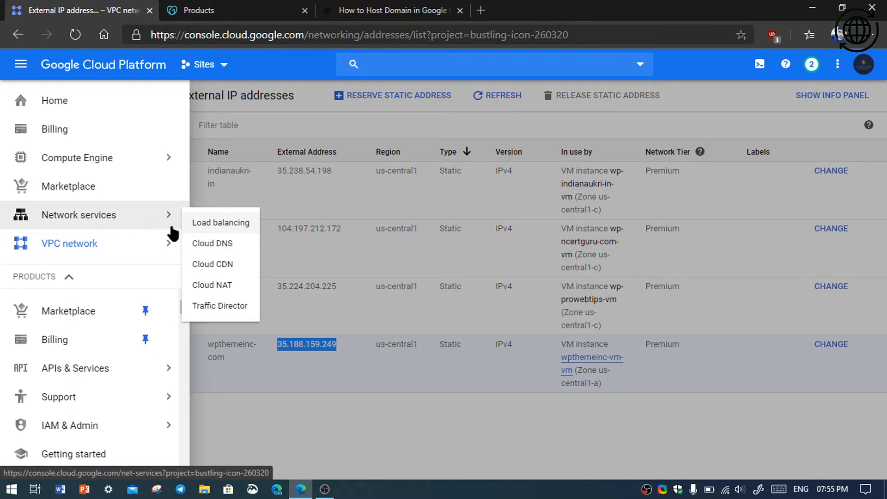
{"action": "left_click", "coordinate": [207, 248]}
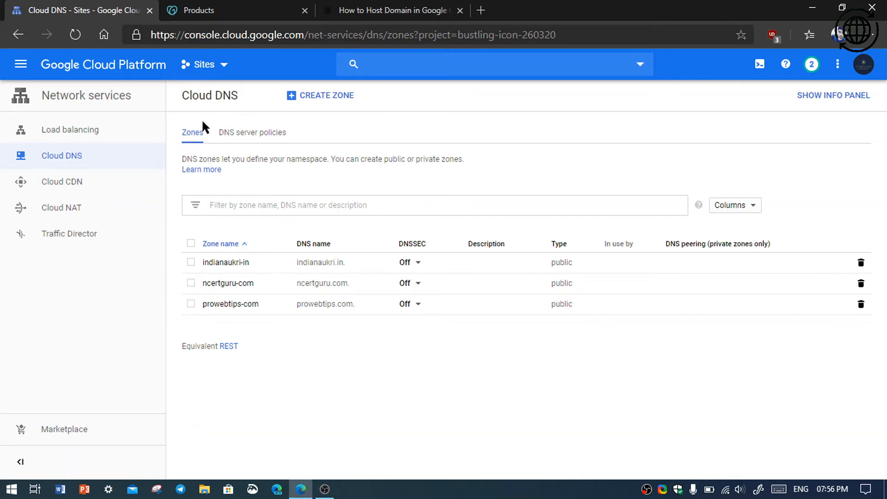
{"action": "left_click", "coordinate": [318, 97]}
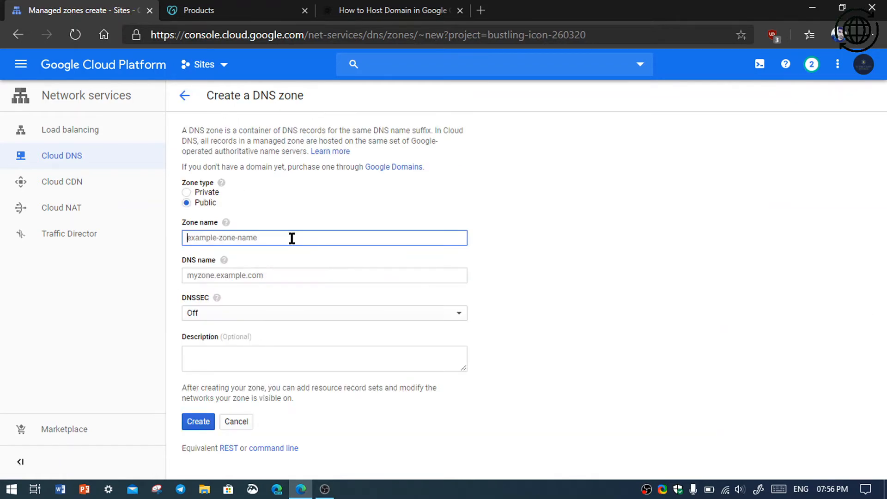
{"action": "type", "text": "wh"}
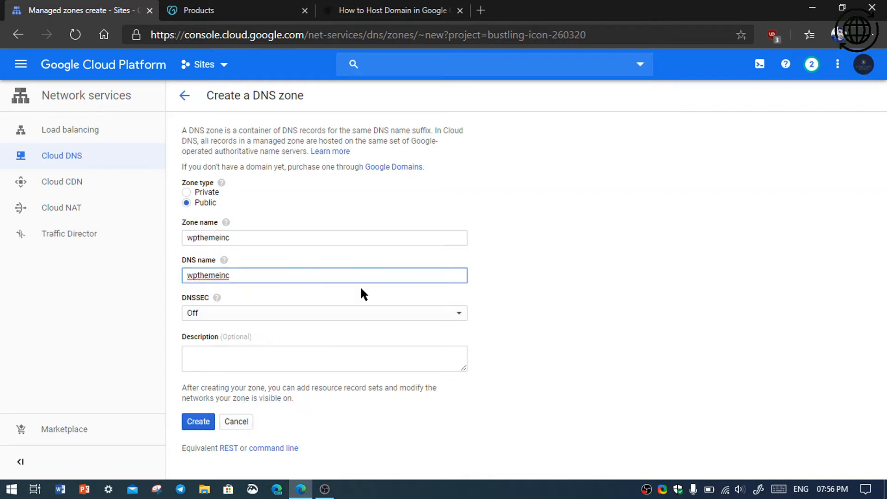
{"action": "type", "text": ".com"}
{"action": "left_click", "coordinate": [197, 422]}
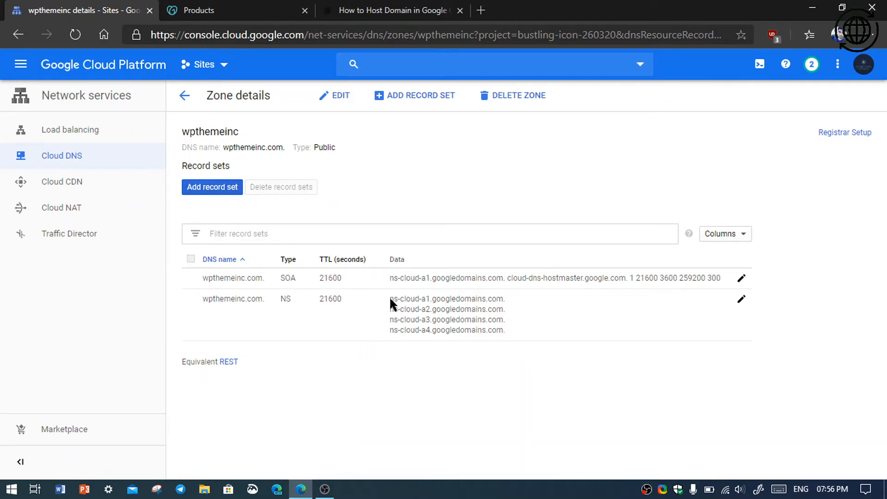
Copy the first name server of the zone's NS record, ns-cloud-a1.googledomains.com, without the trailing dot
{"action": "left_click_drag", "start_coordinate": [389, 299], "coordinate": [504, 299]}
{"action": "right_click", "coordinate": [487, 300]}
{"action": "left_click", "coordinate": [519, 311]}
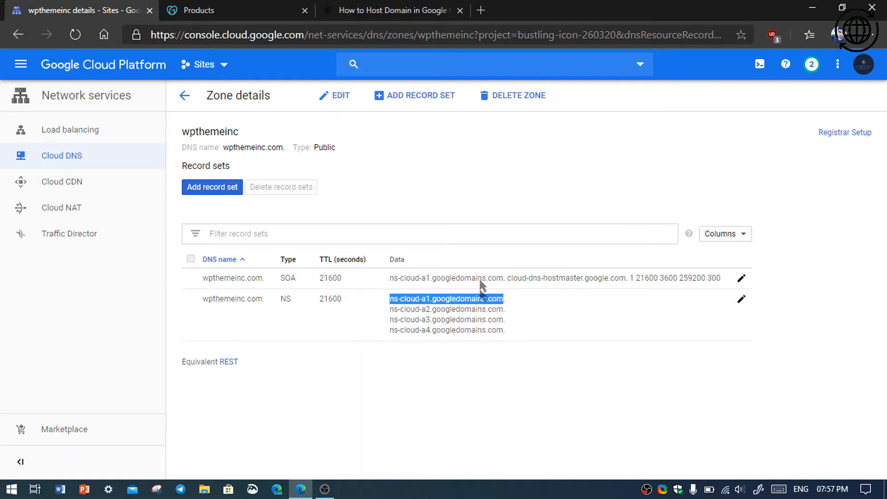
Switch to the GoDaddy products page and open the custom nameserver settings in the DNS management of wpthemeinc.com
{"action": "left_click", "coordinate": [232, 5]}
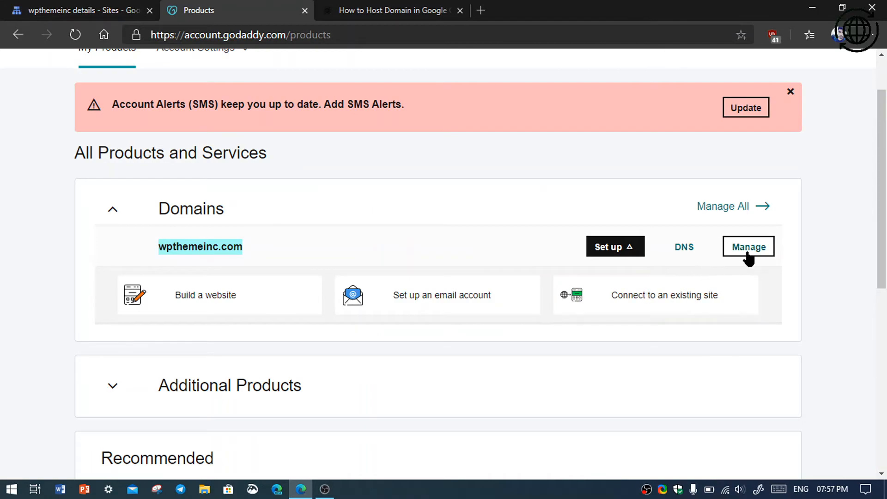
{"action": "scroll", "coordinate": [131, 156], "scroll_direction": "up", "scroll_amount": 2}
{"action": "scroll", "coordinate": [244, 106], "scroll_direction": "down", "scroll_amount": 4}
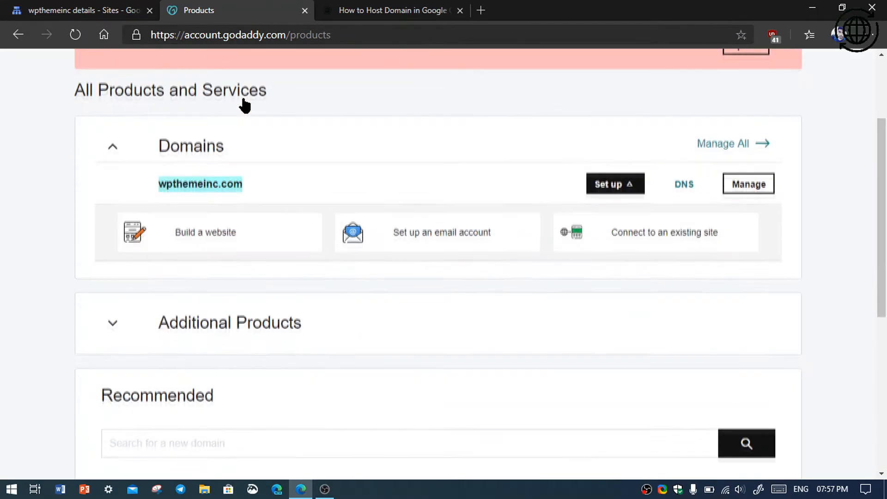
{"action": "scroll", "coordinate": [320, 207], "scroll_direction": "up", "scroll_amount": 2}
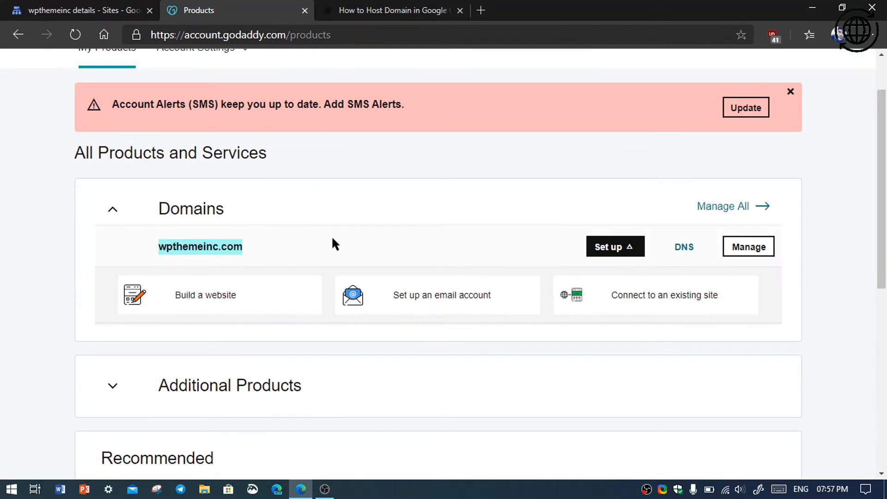
{"action": "left_click", "coordinate": [687, 250]}
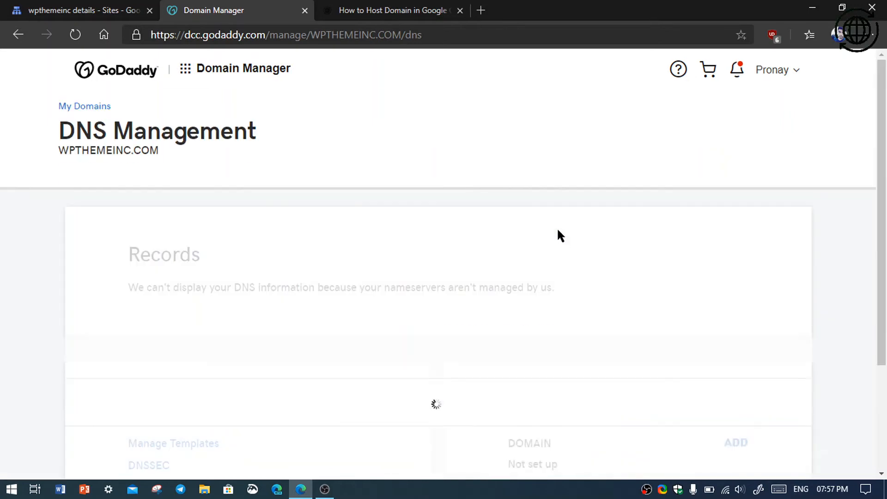
{"action": "scroll", "coordinate": [395, 275], "scroll_direction": "down", "scroll_amount": 5}
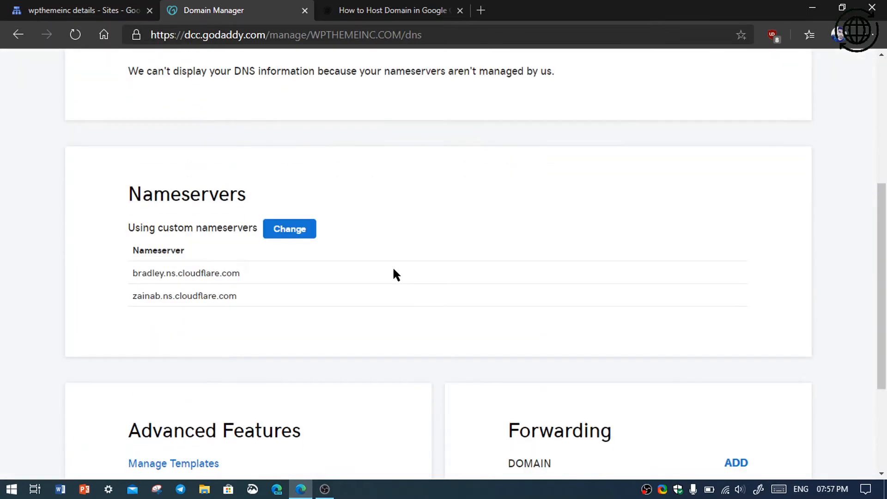
{"action": "left_click", "coordinate": [274, 231]}
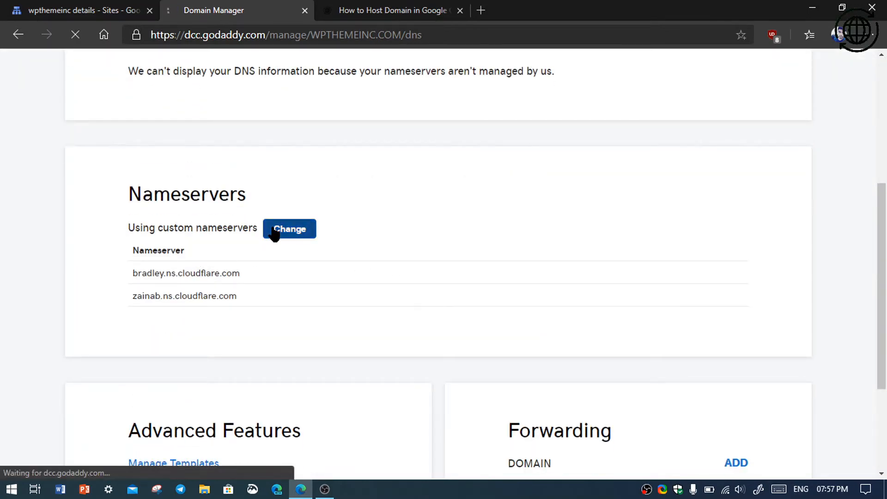
Replace the domain's first custom nameserver with the copied ns-cloud-a1.googledomains.com
{"action": "left_click", "coordinate": [434, 273]}
{"action": "key", "text": "ctrl+a"}
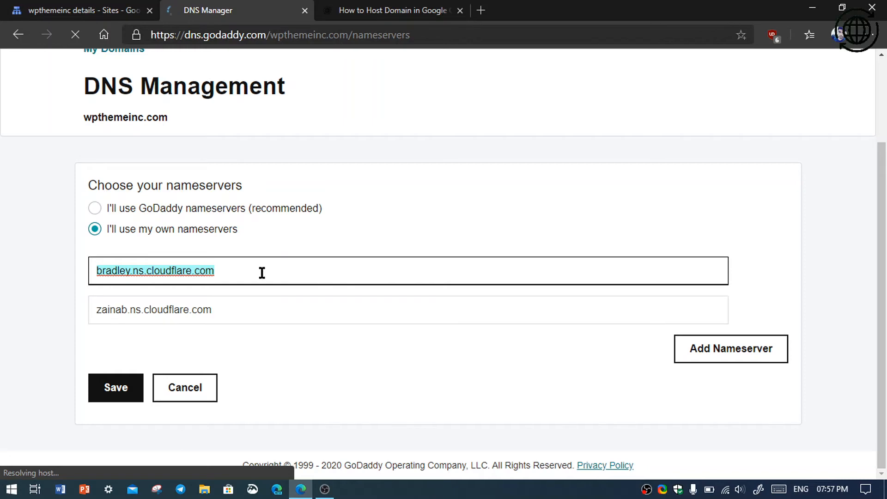
{"action": "key", "text": "ctrl+v"}
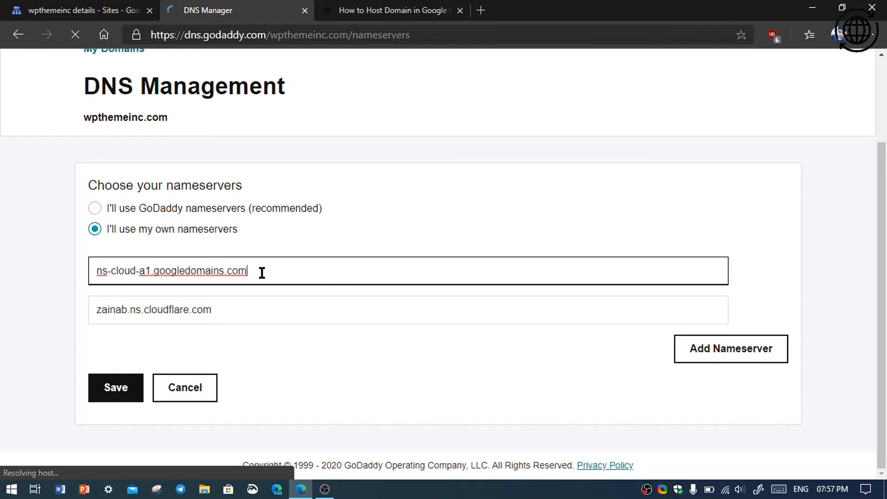
{"action": "left_click_drag", "start_coordinate": [271, 274], "coordinate": [87, 280]}
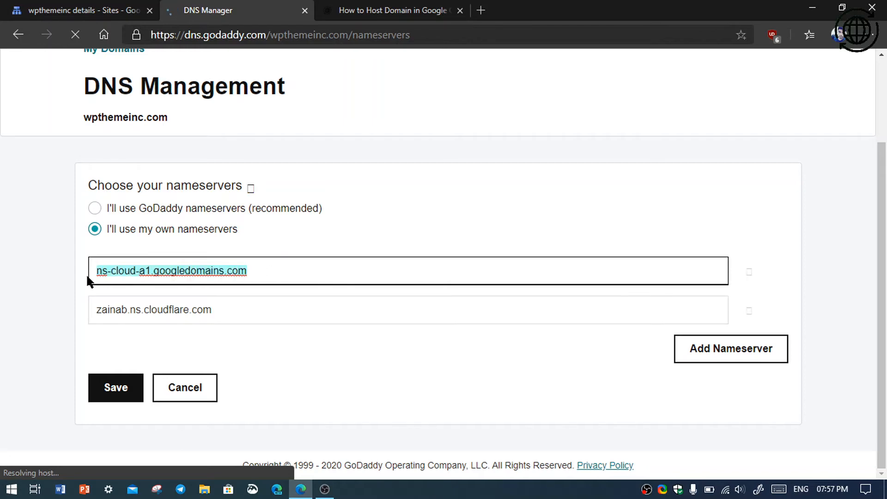
Fill in the zone's remaining name servers, ns-cloud-a2, ns-cloud-a3 and ns-cloud-a4.googledomains.com, as custom nameservers in GoDaddy and save them
{"action": "left_click", "coordinate": [86, 7]}
{"action": "left_click_drag", "start_coordinate": [502, 309], "coordinate": [378, 305]}
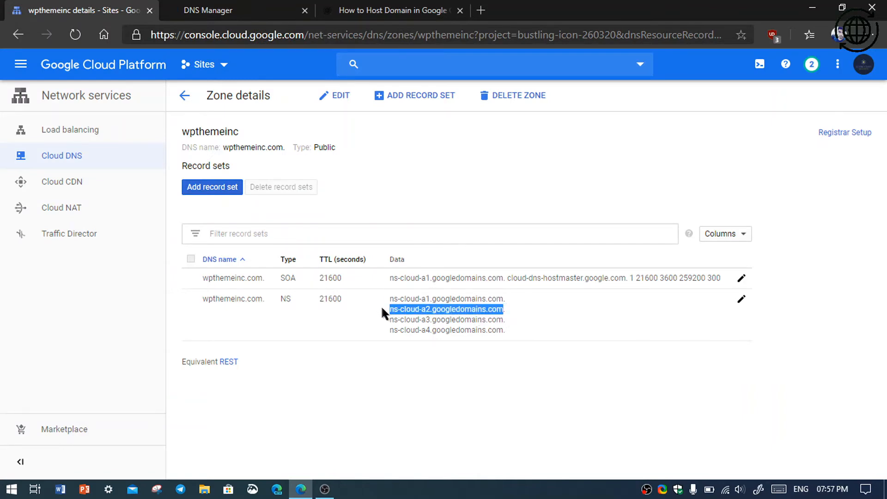
{"action": "left_click", "coordinate": [247, 5]}
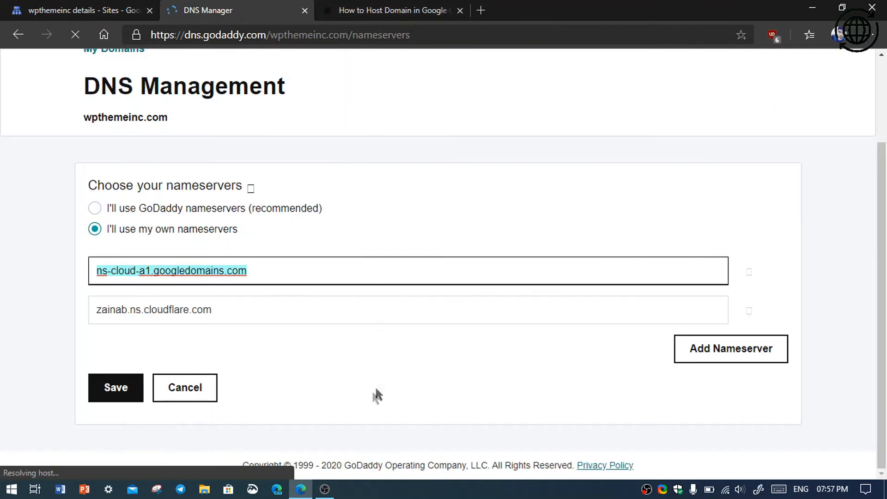
{"action": "left_click", "coordinate": [263, 317]}
{"action": "key", "text": "ctrl+a"}
{"action": "key", "text": "ctrl+v"}
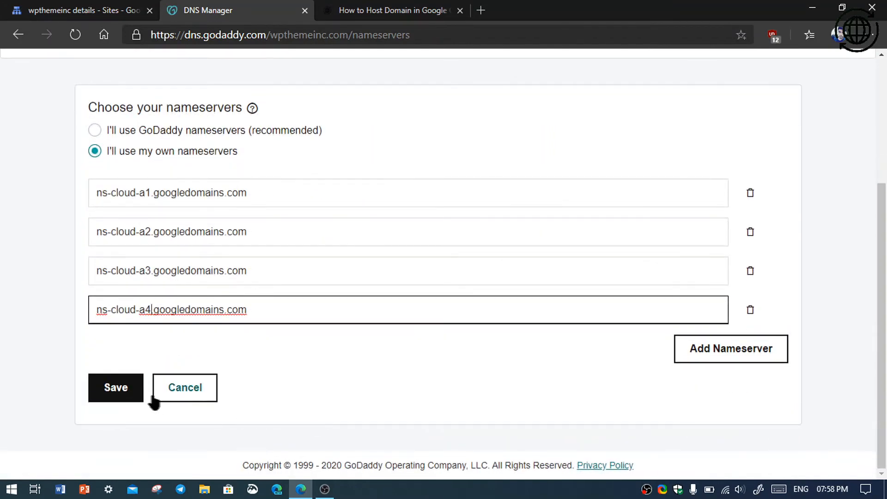
{"action": "left_click", "coordinate": [125, 394]}
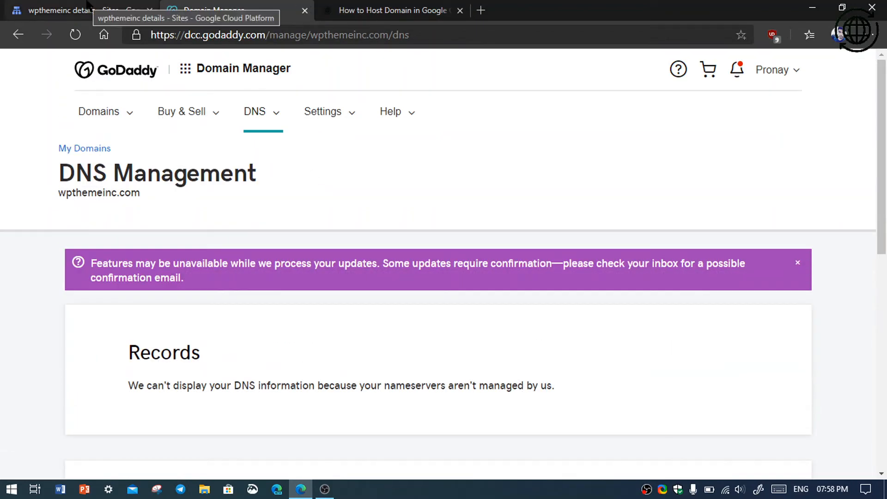
Return to Google Cloud and copy the static external IP address of wpthemeinc-com, 35.188.159.249, from the VPC network's address list
{"action": "left_click", "coordinate": [88, 5]}
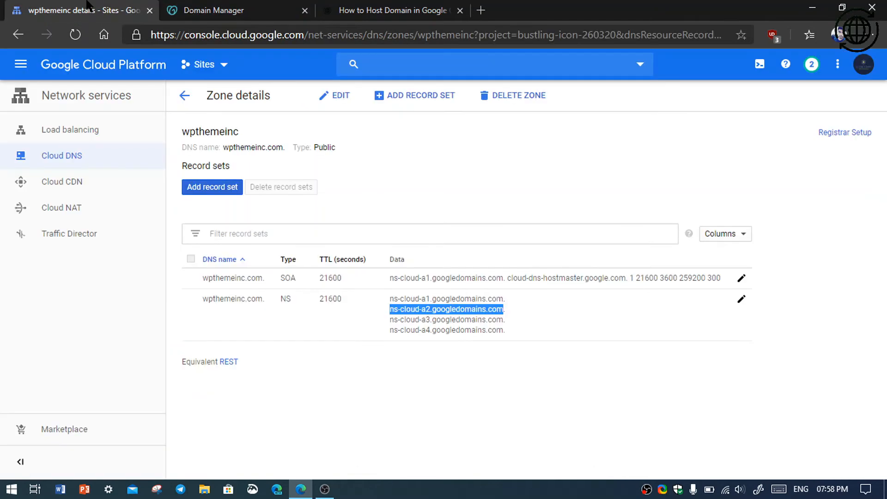
{"action": "left_click", "coordinate": [489, 367]}
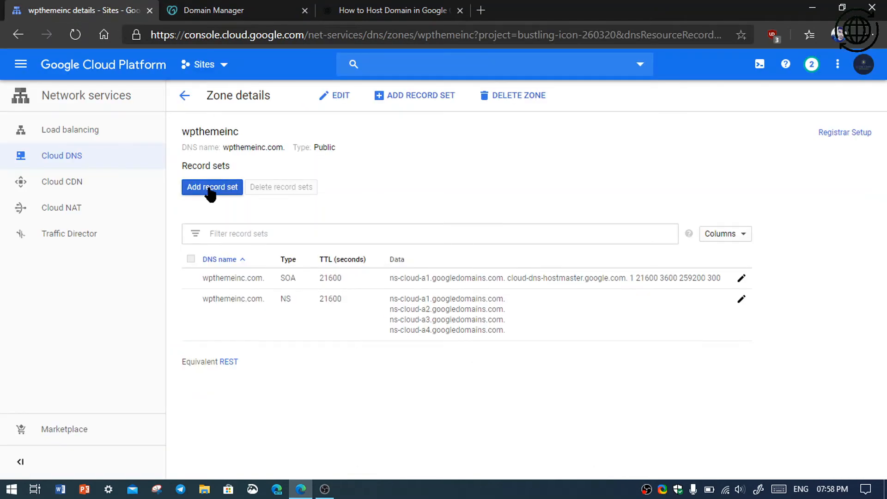
{"action": "left_click", "coordinate": [20, 64]}
{"action": "mouse_move", "coordinate": [127, 251]}
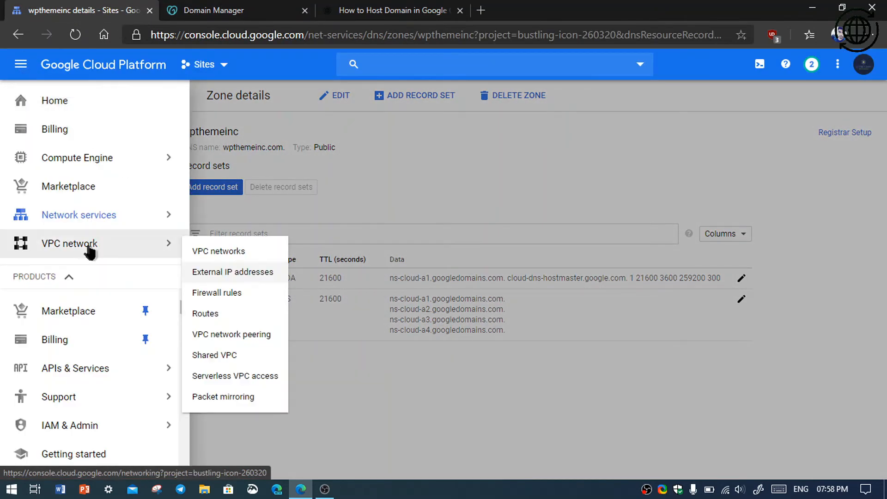
{"action": "left_click", "coordinate": [247, 278]}
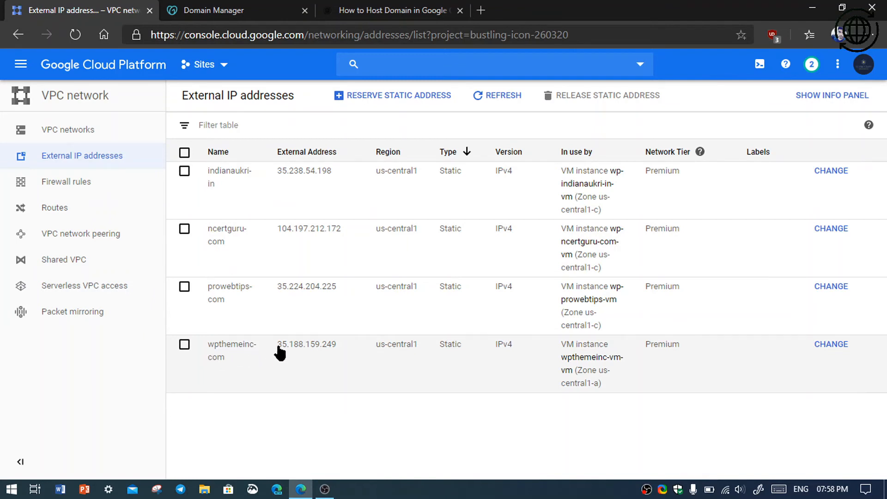
{"action": "left_click_drag", "start_coordinate": [277, 345], "coordinate": [335, 350]}
{"action": "key", "text": "ctrl+c"}
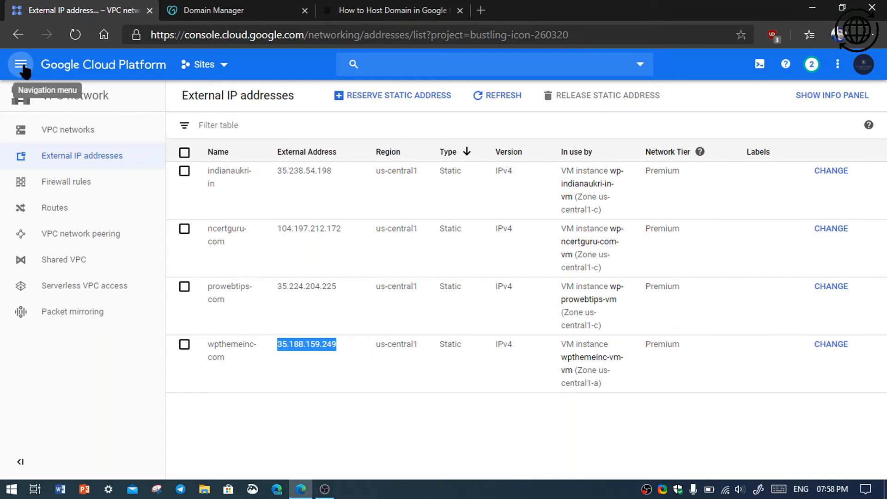
Create an A record in the wpthemeinc Cloud DNS zone with a blank DNS name prefix and the IPv4 address 35.188.159.249
{"action": "left_click", "coordinate": [22, 67]}
{"action": "mouse_move", "coordinate": [34, 214]}
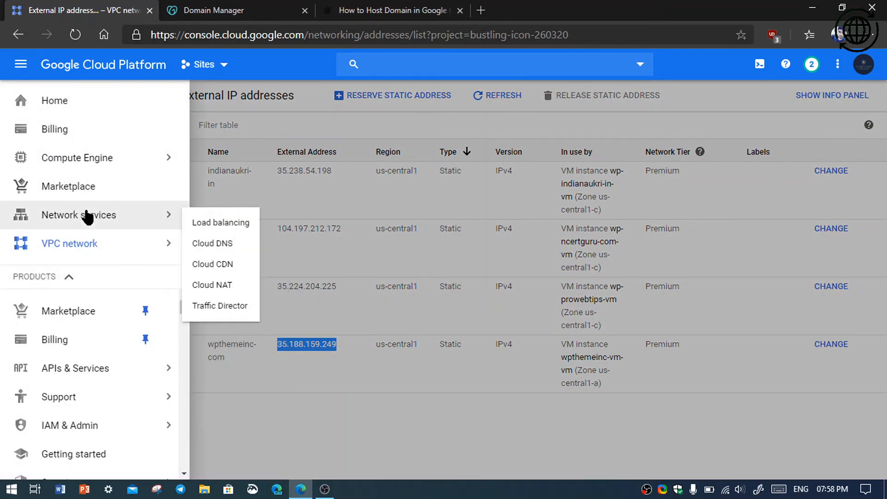
{"action": "left_click", "coordinate": [222, 244]}
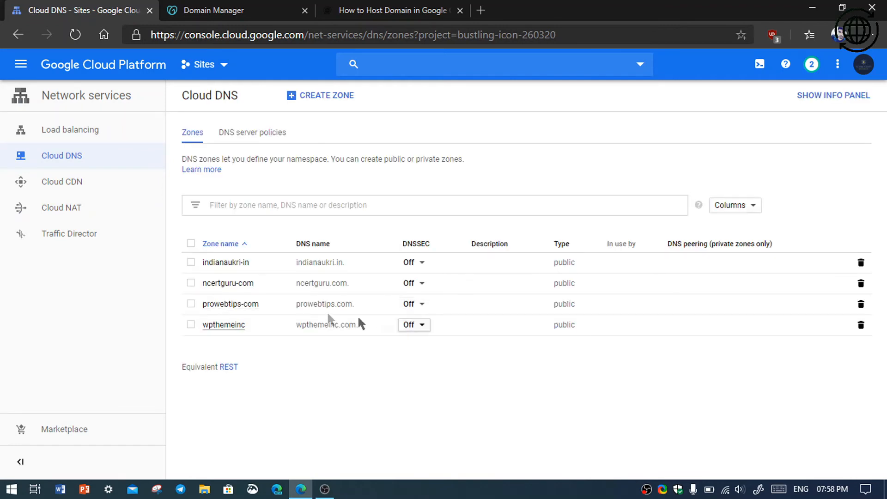
{"action": "left_click", "coordinate": [227, 326]}
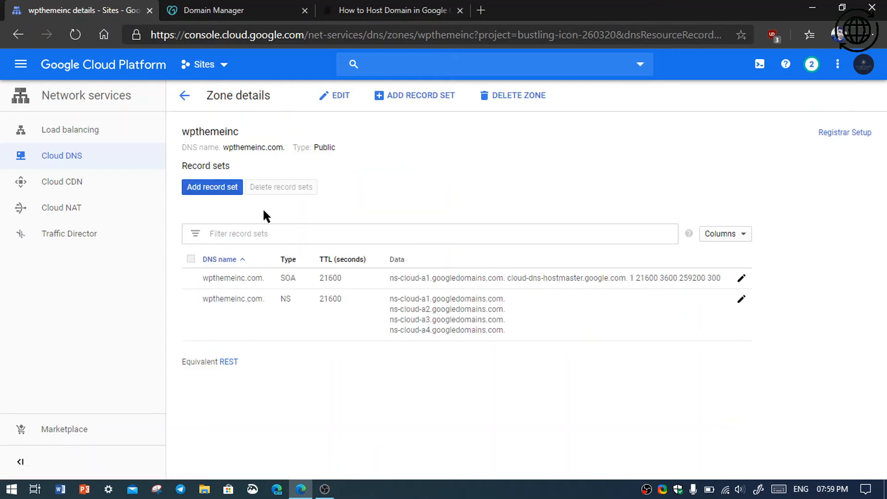
{"action": "left_click", "coordinate": [211, 189]}
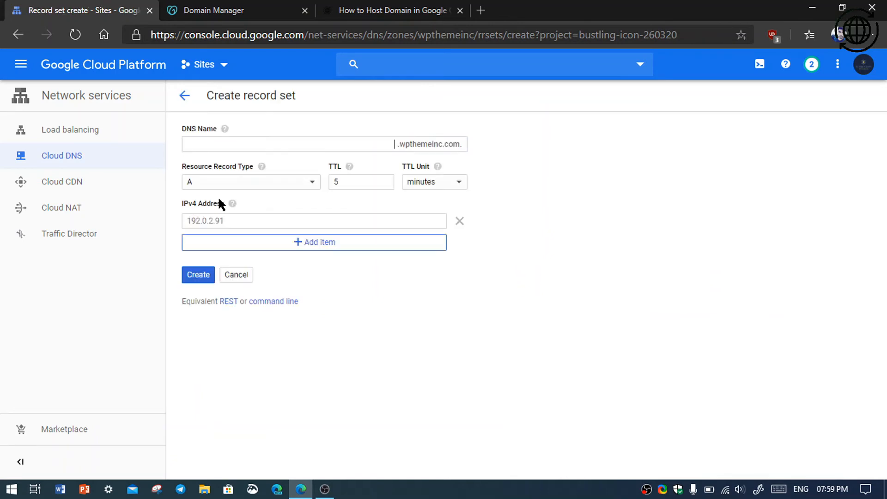
{"action": "left_click", "coordinate": [234, 221]}
{"action": "key", "text": "ctrl+v"}
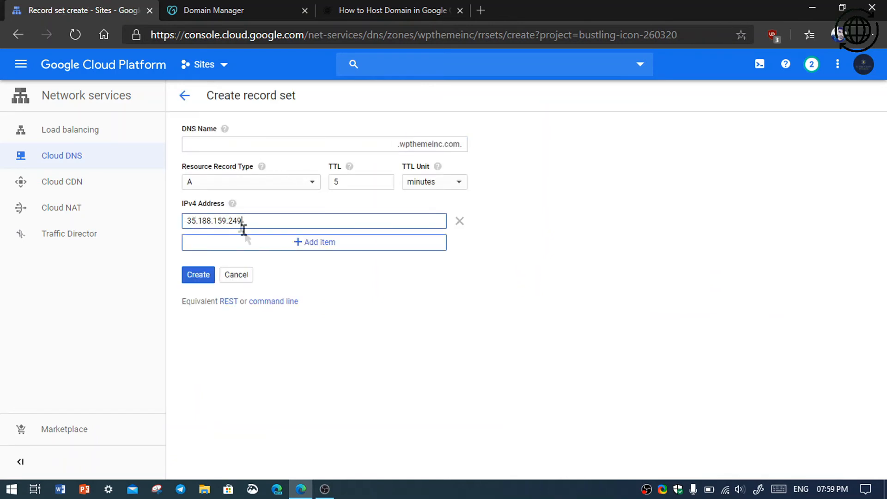
{"action": "left_click", "coordinate": [202, 274]}
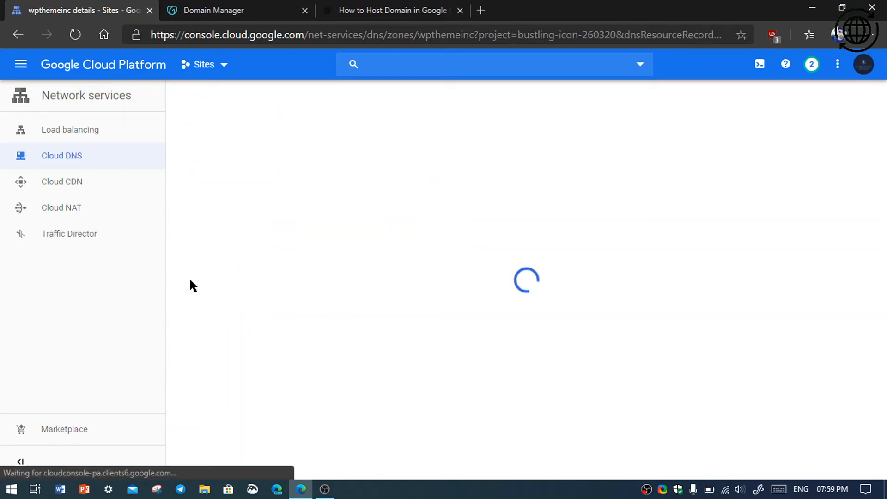
Create a CNAME record in the zone with the DNS name www and the canonical name wpthemeinc.com
{"action": "left_click", "coordinate": [213, 187]}
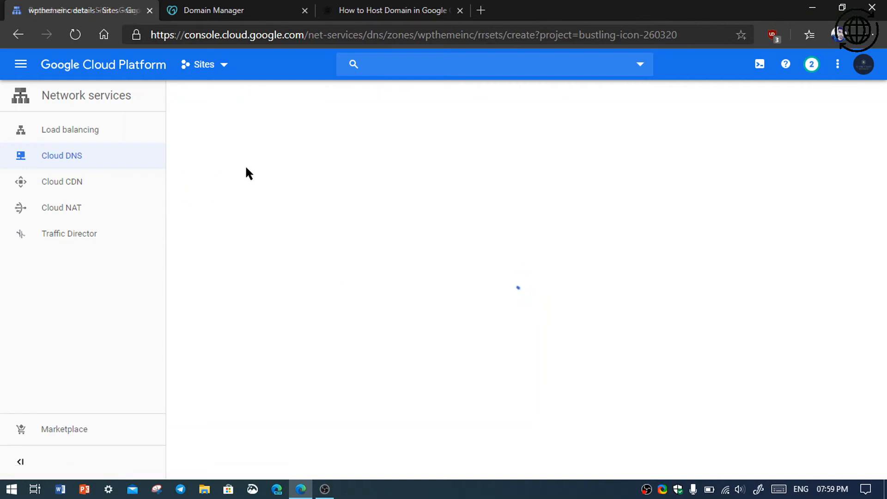
{"action": "left_click", "coordinate": [312, 185]}
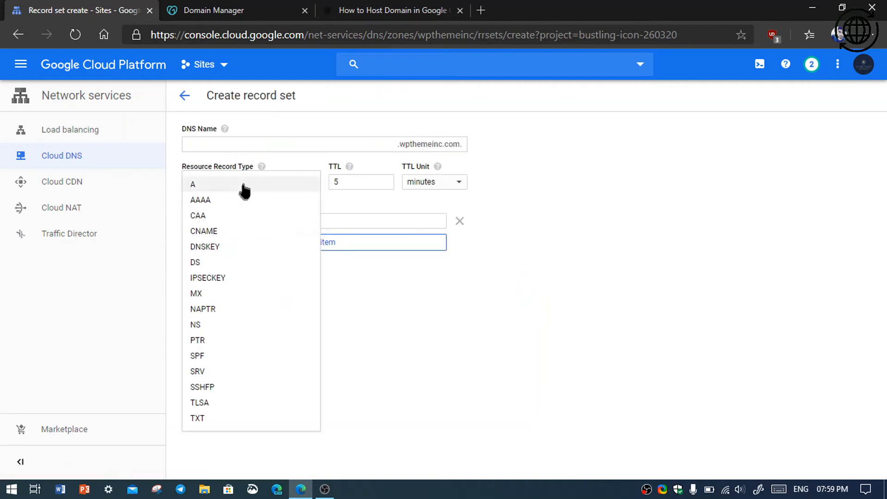
{"action": "left_click", "coordinate": [225, 229]}
{"action": "left_click", "coordinate": [369, 145]}
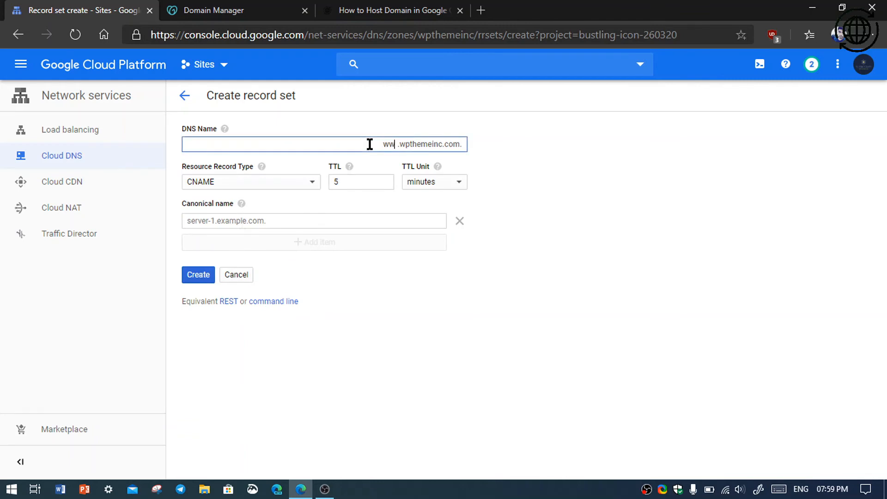
{"action": "left_click", "coordinate": [248, 221]}
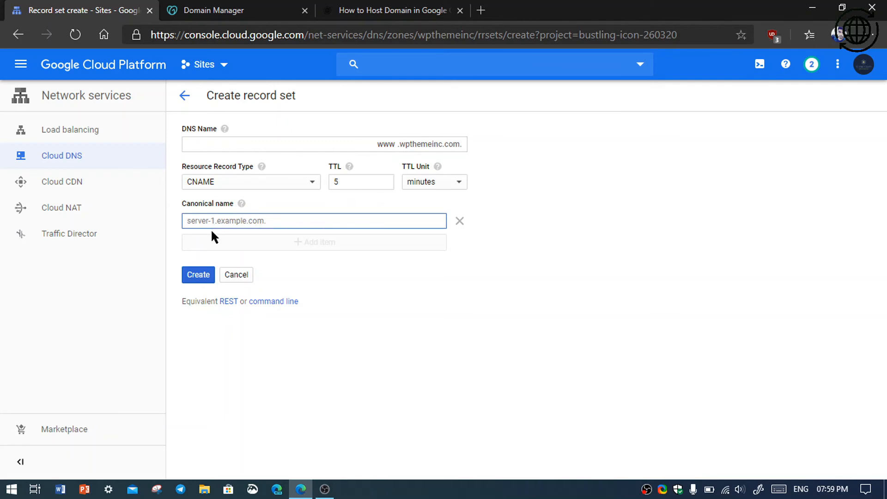
{"action": "type", "text": "wpthemeinc.com"}
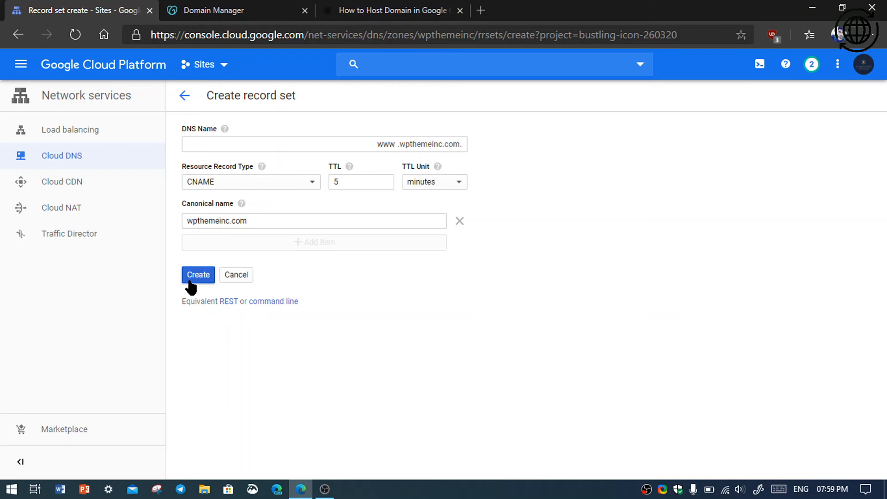
{"action": "left_click", "coordinate": [190, 275]}
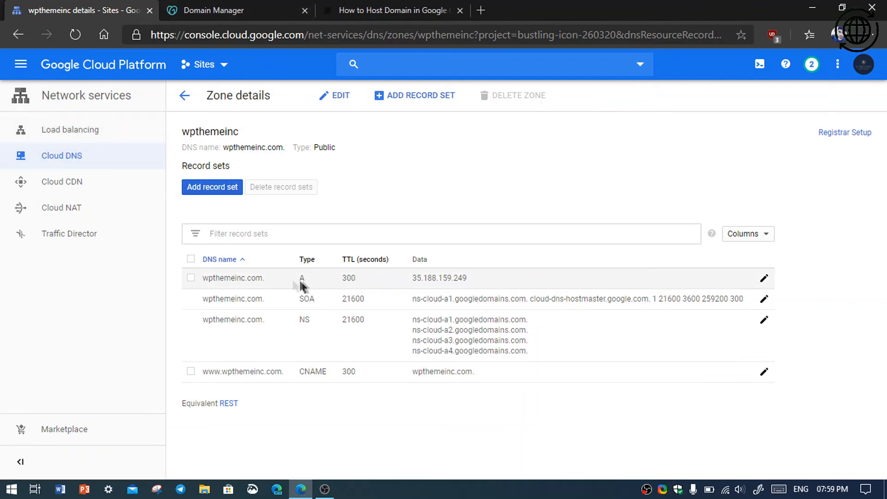
Copy the domain name from the zone's A record and enter wpthemeinc.com as the address in a new browser tab
{"action": "right_click", "coordinate": [217, 278]}
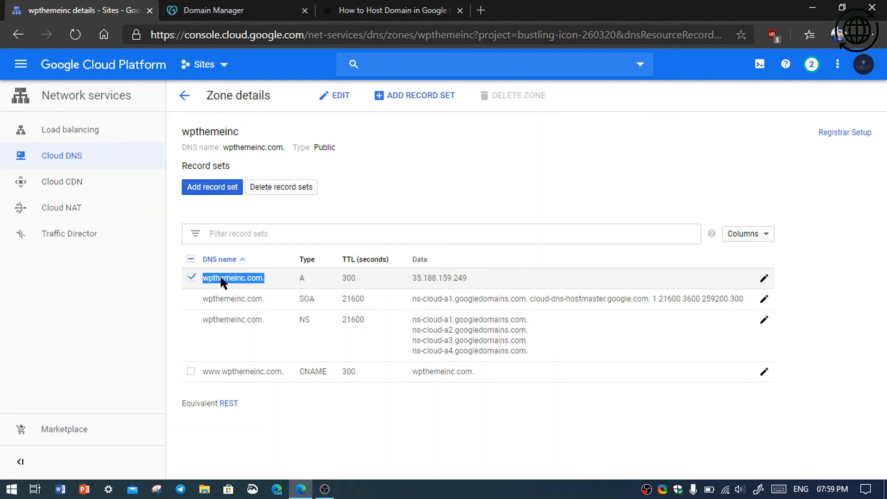
{"action": "left_click", "coordinate": [256, 289]}
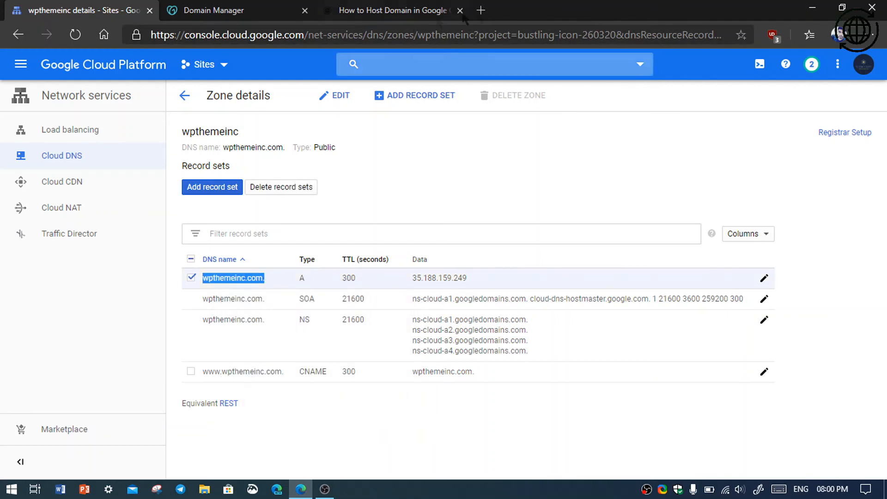
{"action": "left_click", "coordinate": [481, 10]}
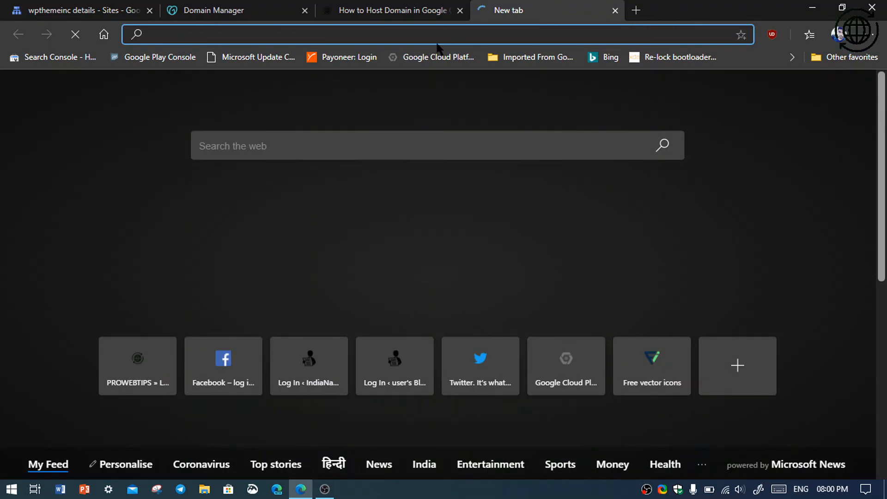
{"action": "type", "text": "w"}
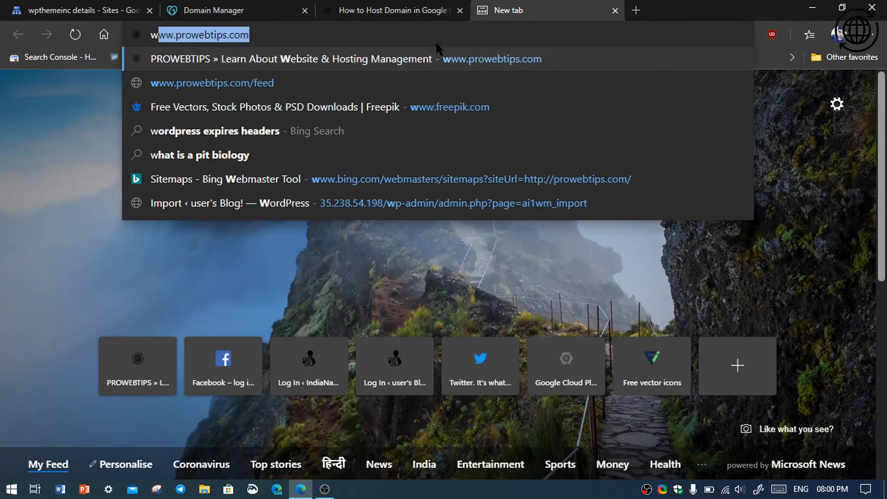
{"action": "type", "text": "p"}
{"action": "key", "text": "BackSpace"}
{"action": "key", "text": "BackSpace"}
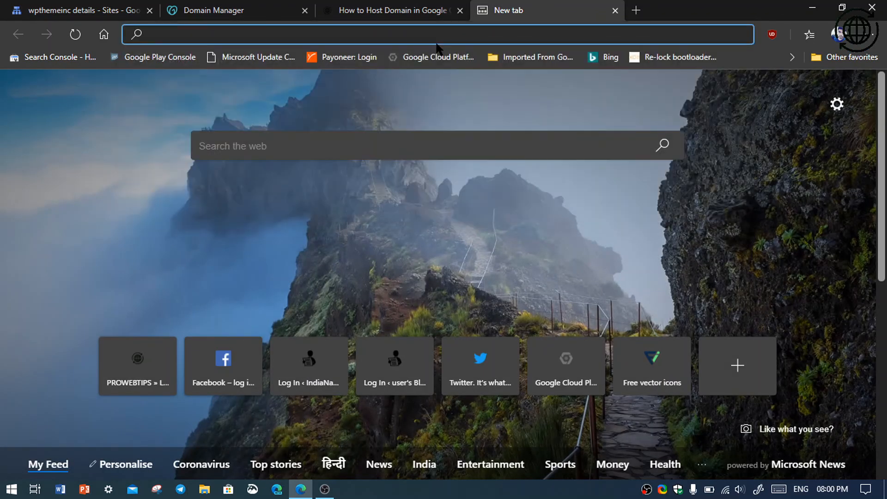
{"action": "type", "text": "wpthemeinc.com."}
{"action": "key", "text": "BackSpace"}
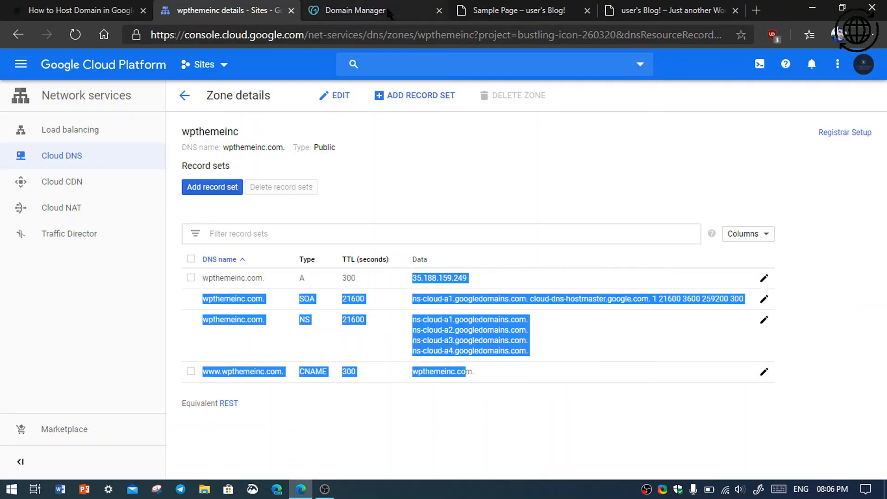
Review the four custom nameservers of wpthemeinc.com on GoDaddy's DNS Management page
{"action": "left_click", "coordinate": [389, 14]}
{"action": "scroll", "coordinate": [257, 322], "scroll_direction": "down", "scroll_amount": 3}
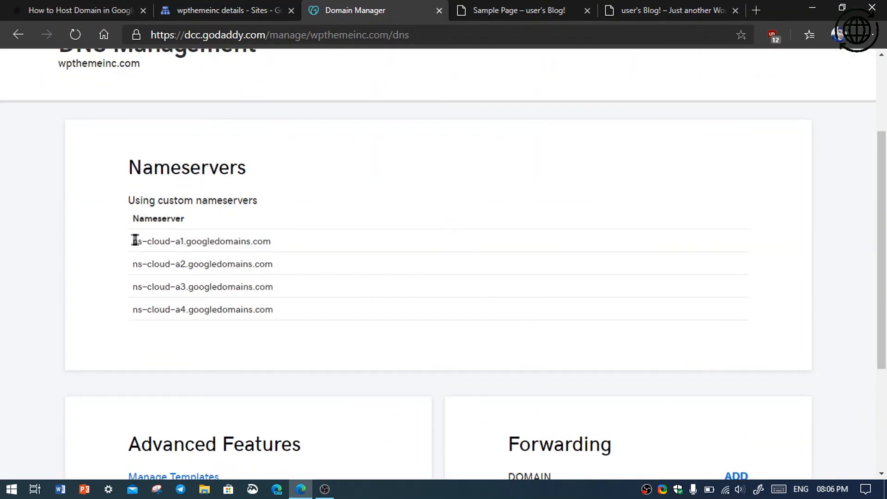
{"action": "left_click_drag", "start_coordinate": [134, 239], "coordinate": [266, 310]}
{"action": "left_click", "coordinate": [266, 213]}
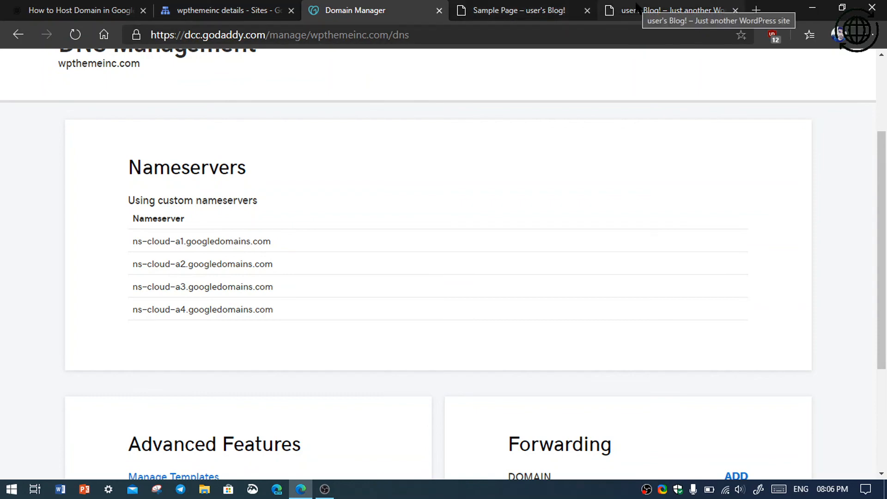
{"action": "left_click", "coordinate": [533, 14]}
{"action": "left_click", "coordinate": [386, 34]}
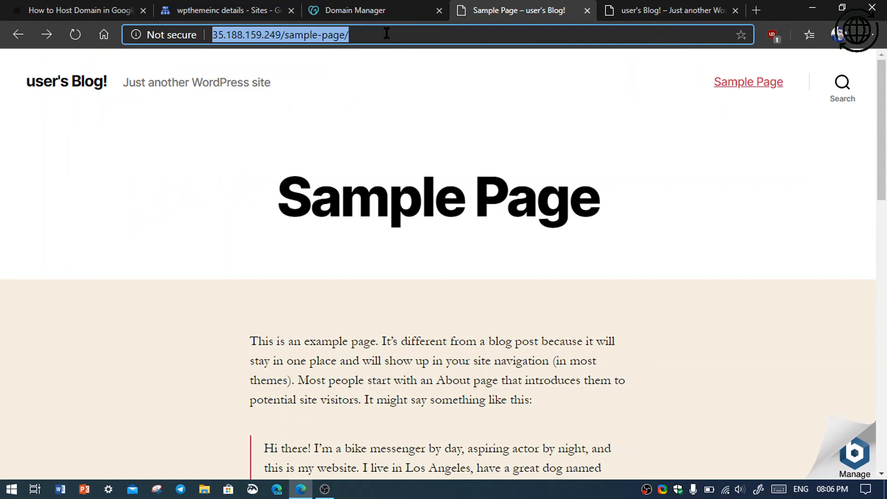
{"action": "type", "text": "http://wpthemeinc.com/"}
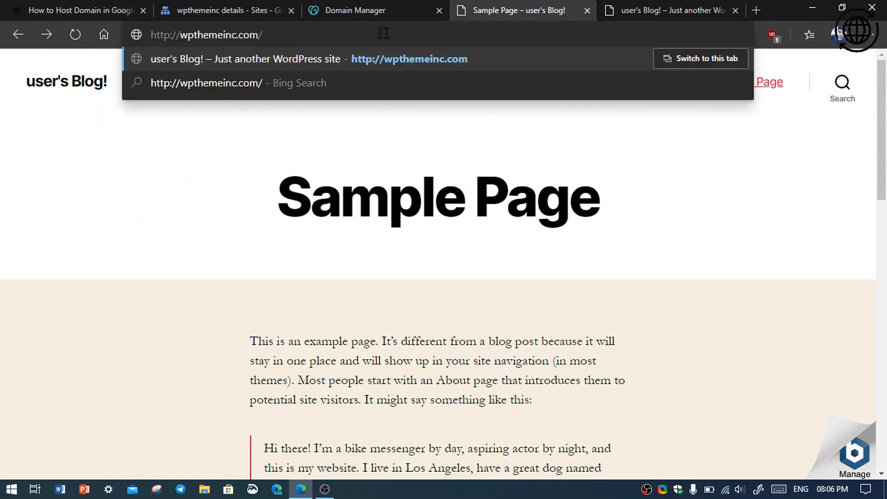
{"action": "key", "text": "Return"}
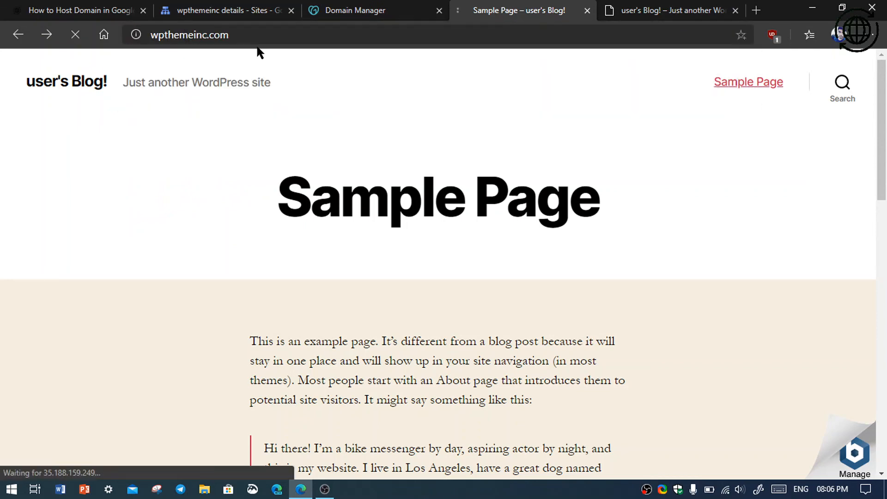
Look through the wpthemeinc.com home page, from the site header down to the search, recent posts and archives sections
{"action": "scroll", "coordinate": [229, 138], "scroll_direction": "down", "scroll_amount": 3}
{"action": "scroll", "coordinate": [229, 139], "scroll_direction": "up", "scroll_amount": 3}
{"action": "scroll", "coordinate": [202, 126], "scroll_direction": "down", "scroll_amount": 1}
{"action": "scroll", "coordinate": [203, 127], "scroll_direction": "up", "scroll_amount": 1}
{"action": "scroll", "coordinate": [216, 136], "scroll_direction": "down", "scroll_amount": 1}
{"action": "scroll", "coordinate": [218, 134], "scroll_direction": "up", "scroll_amount": 1}
{"action": "scroll", "coordinate": [338, 115], "scroll_direction": "down", "scroll_amount": 2}
{"action": "scroll", "coordinate": [258, 212], "scroll_direction": "up", "scroll_amount": 2}
{"action": "scroll", "coordinate": [258, 212], "scroll_direction": "down", "scroll_amount": 2}
{"action": "scroll", "coordinate": [257, 209], "scroll_direction": "down", "scroll_amount": 4}
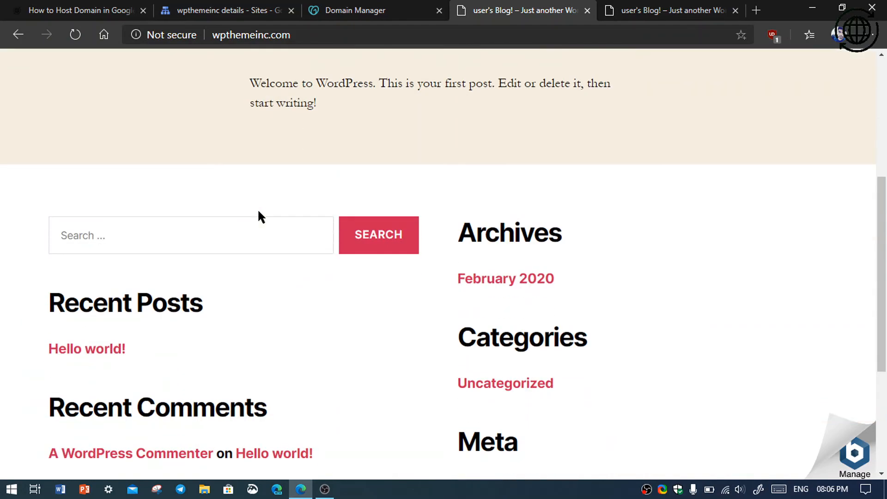